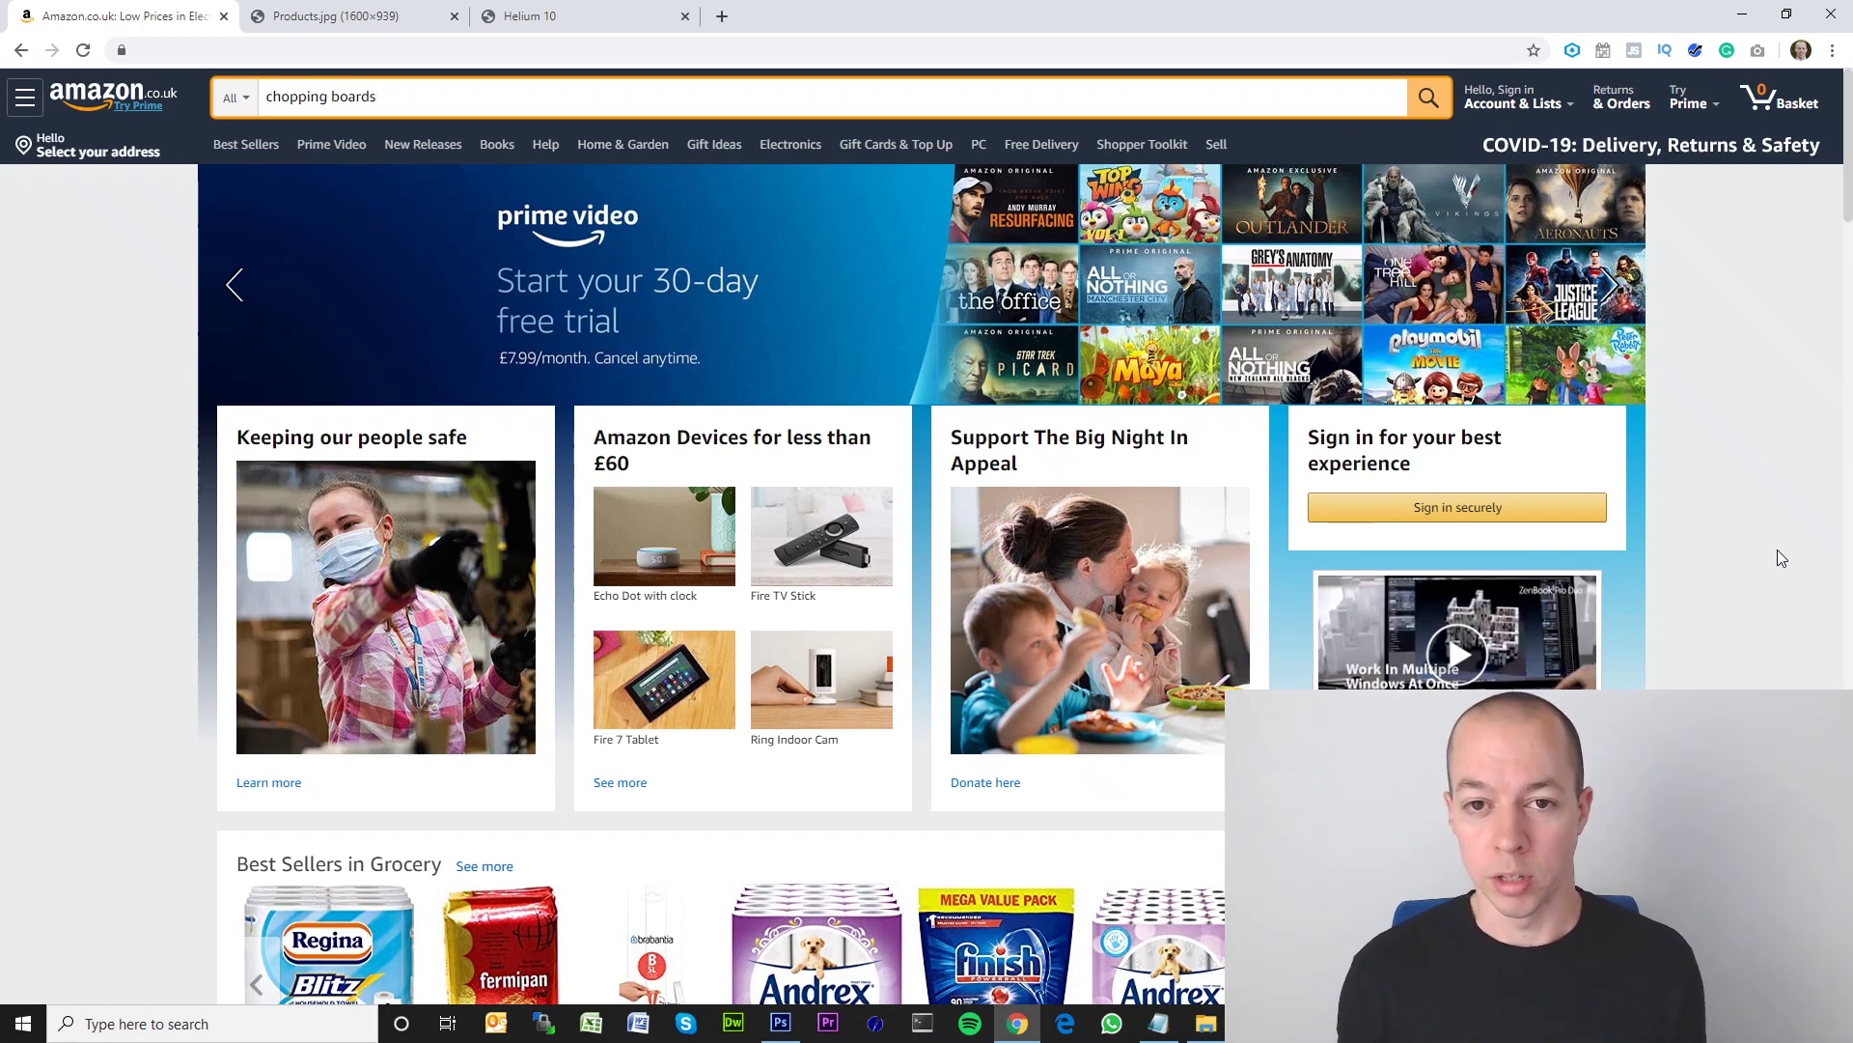
Run the 'chopping boards' search on Amazon.co.uk and scroll through the 835 results.
{"action": "key", "text": "Return"}
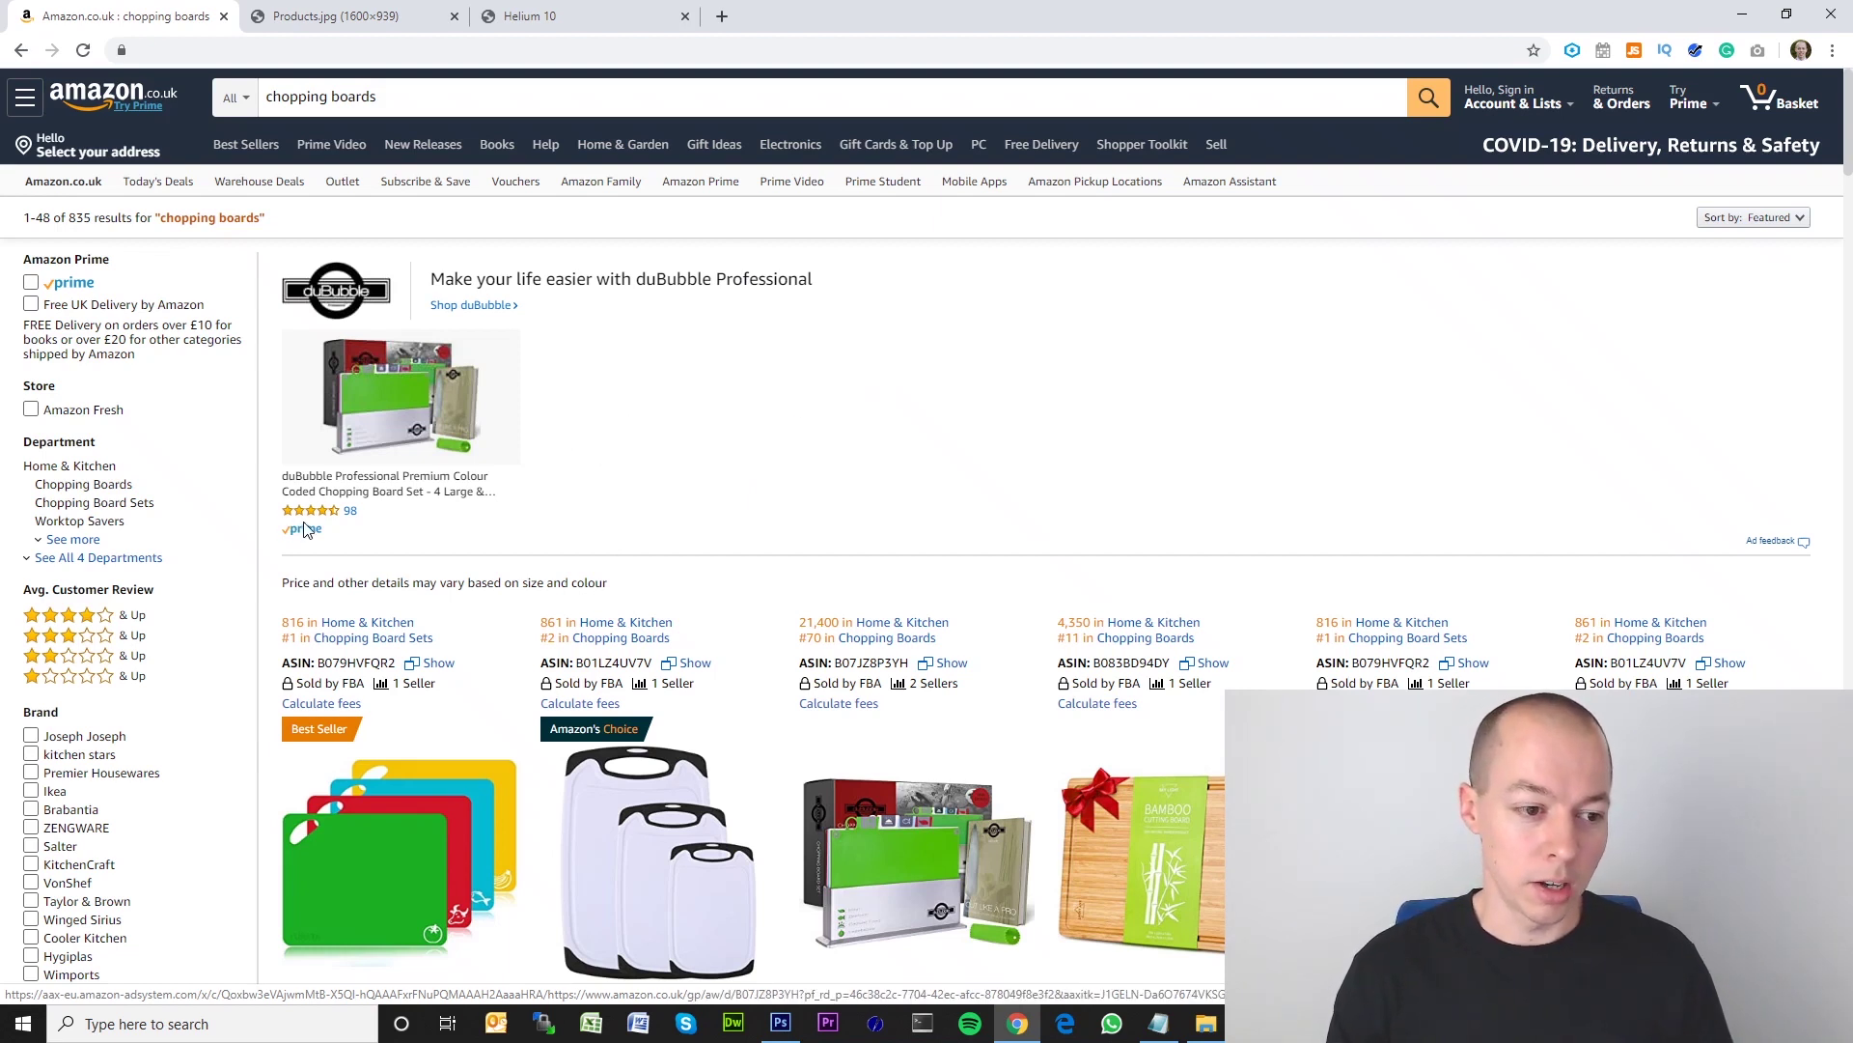
{"action": "scroll", "coordinate": [180, 515], "scroll_direction": "down", "scroll_amount": 2}
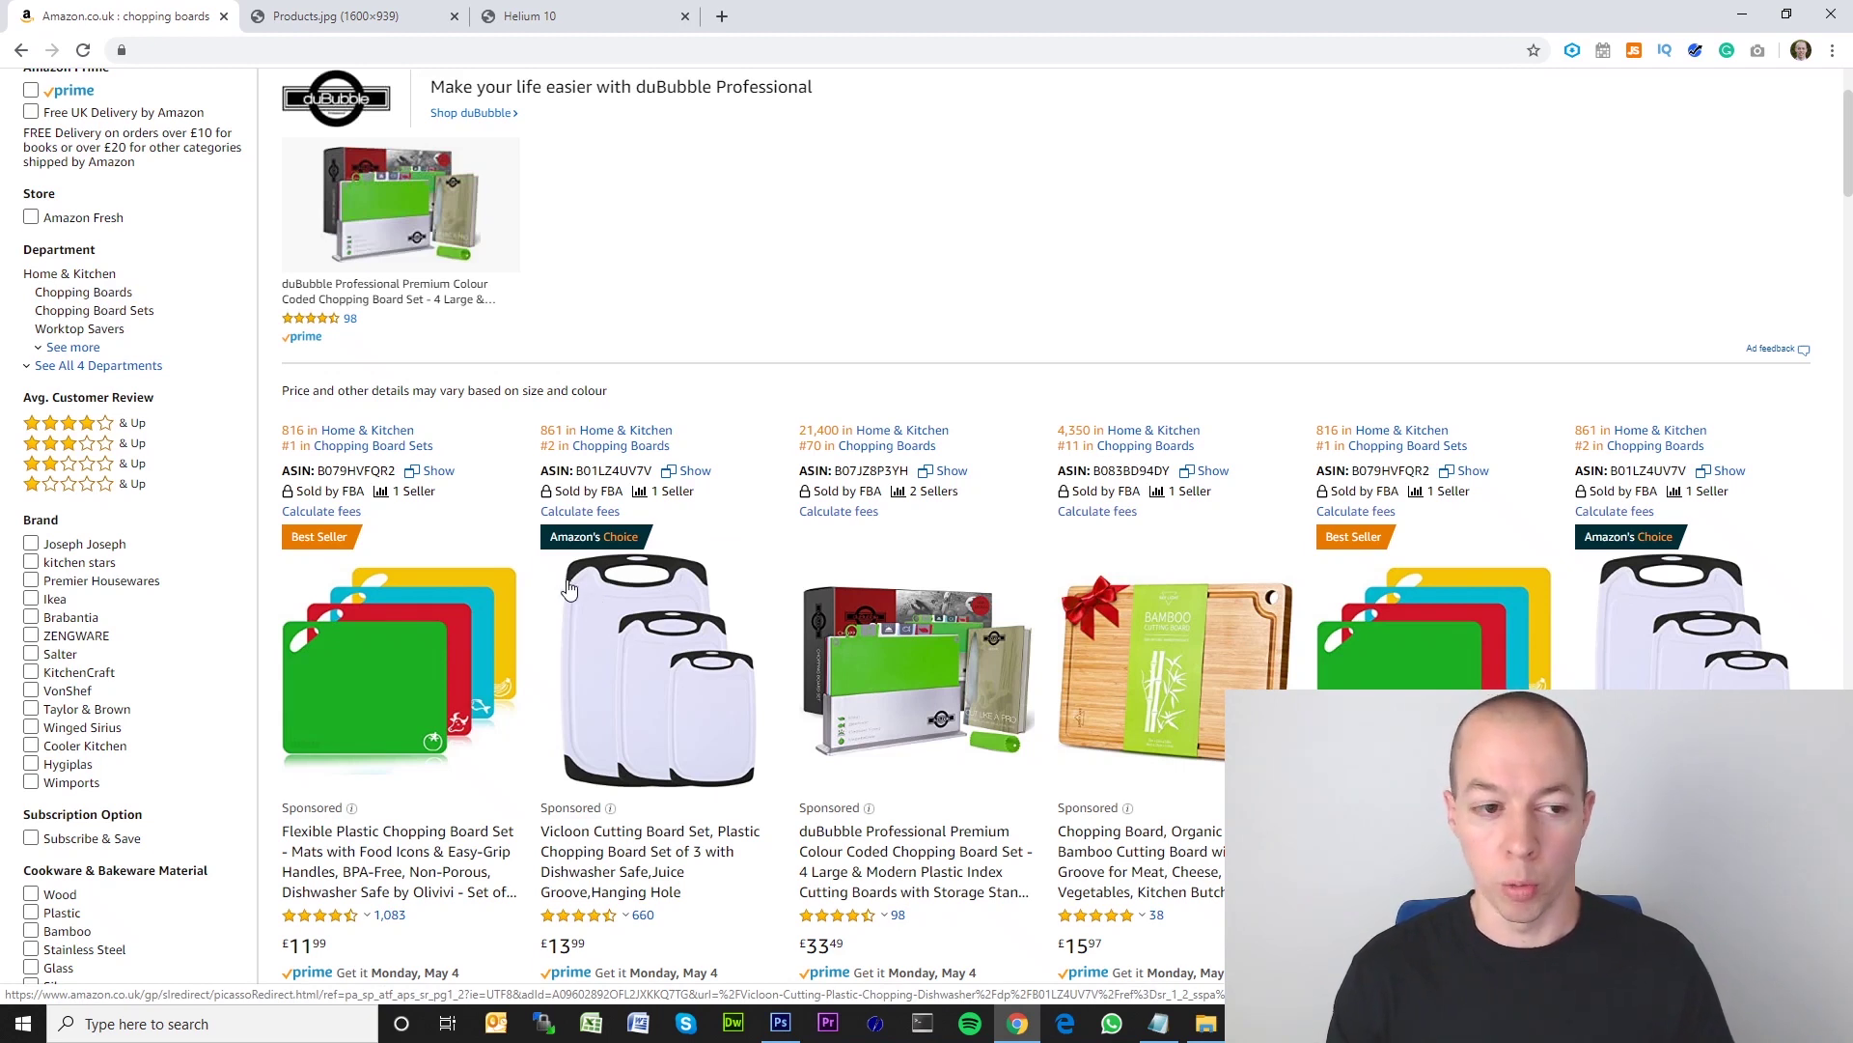
Limit the chopping boards results to Home & Kitchen and include out-of-stock items.
{"action": "left_click", "coordinate": [62, 280]}
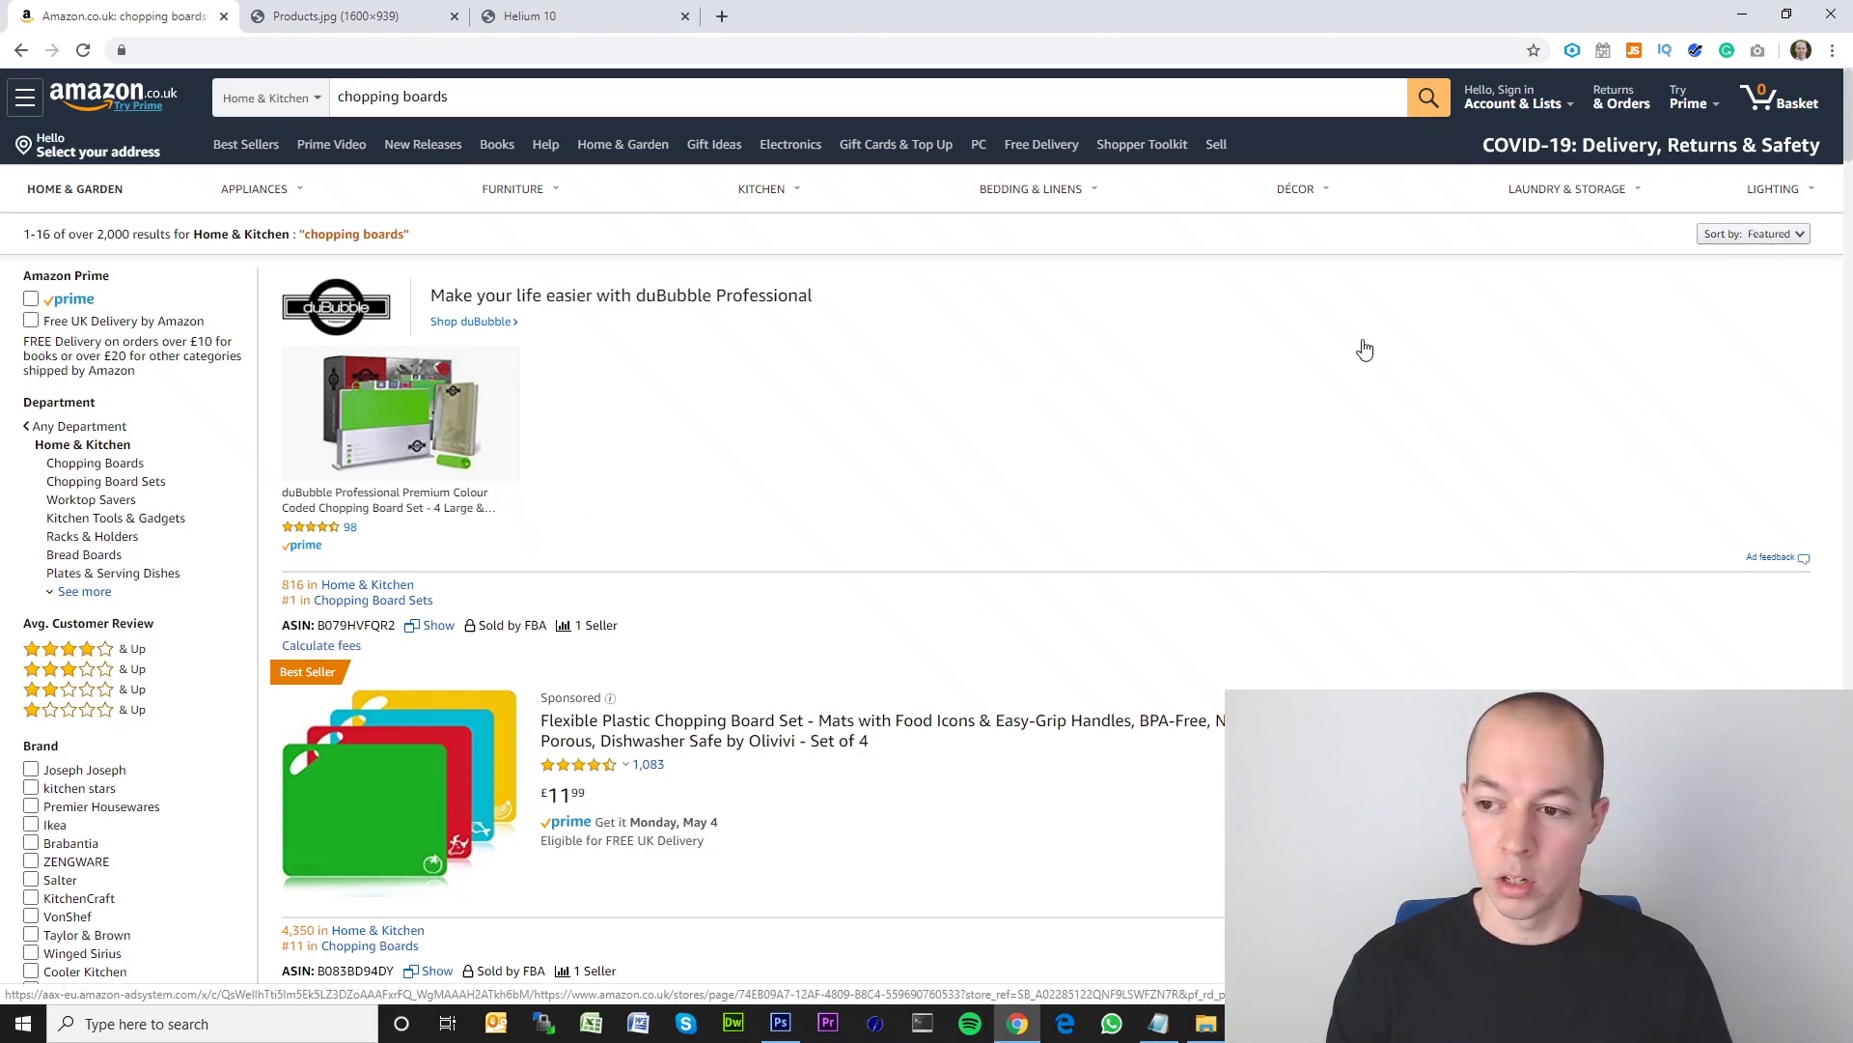
{"action": "scroll", "coordinate": [1831, 214], "scroll_direction": "down", "scroll_amount": 10}
{"action": "scroll", "coordinate": [1825, 279], "scroll_direction": "down", "scroll_amount": 9}
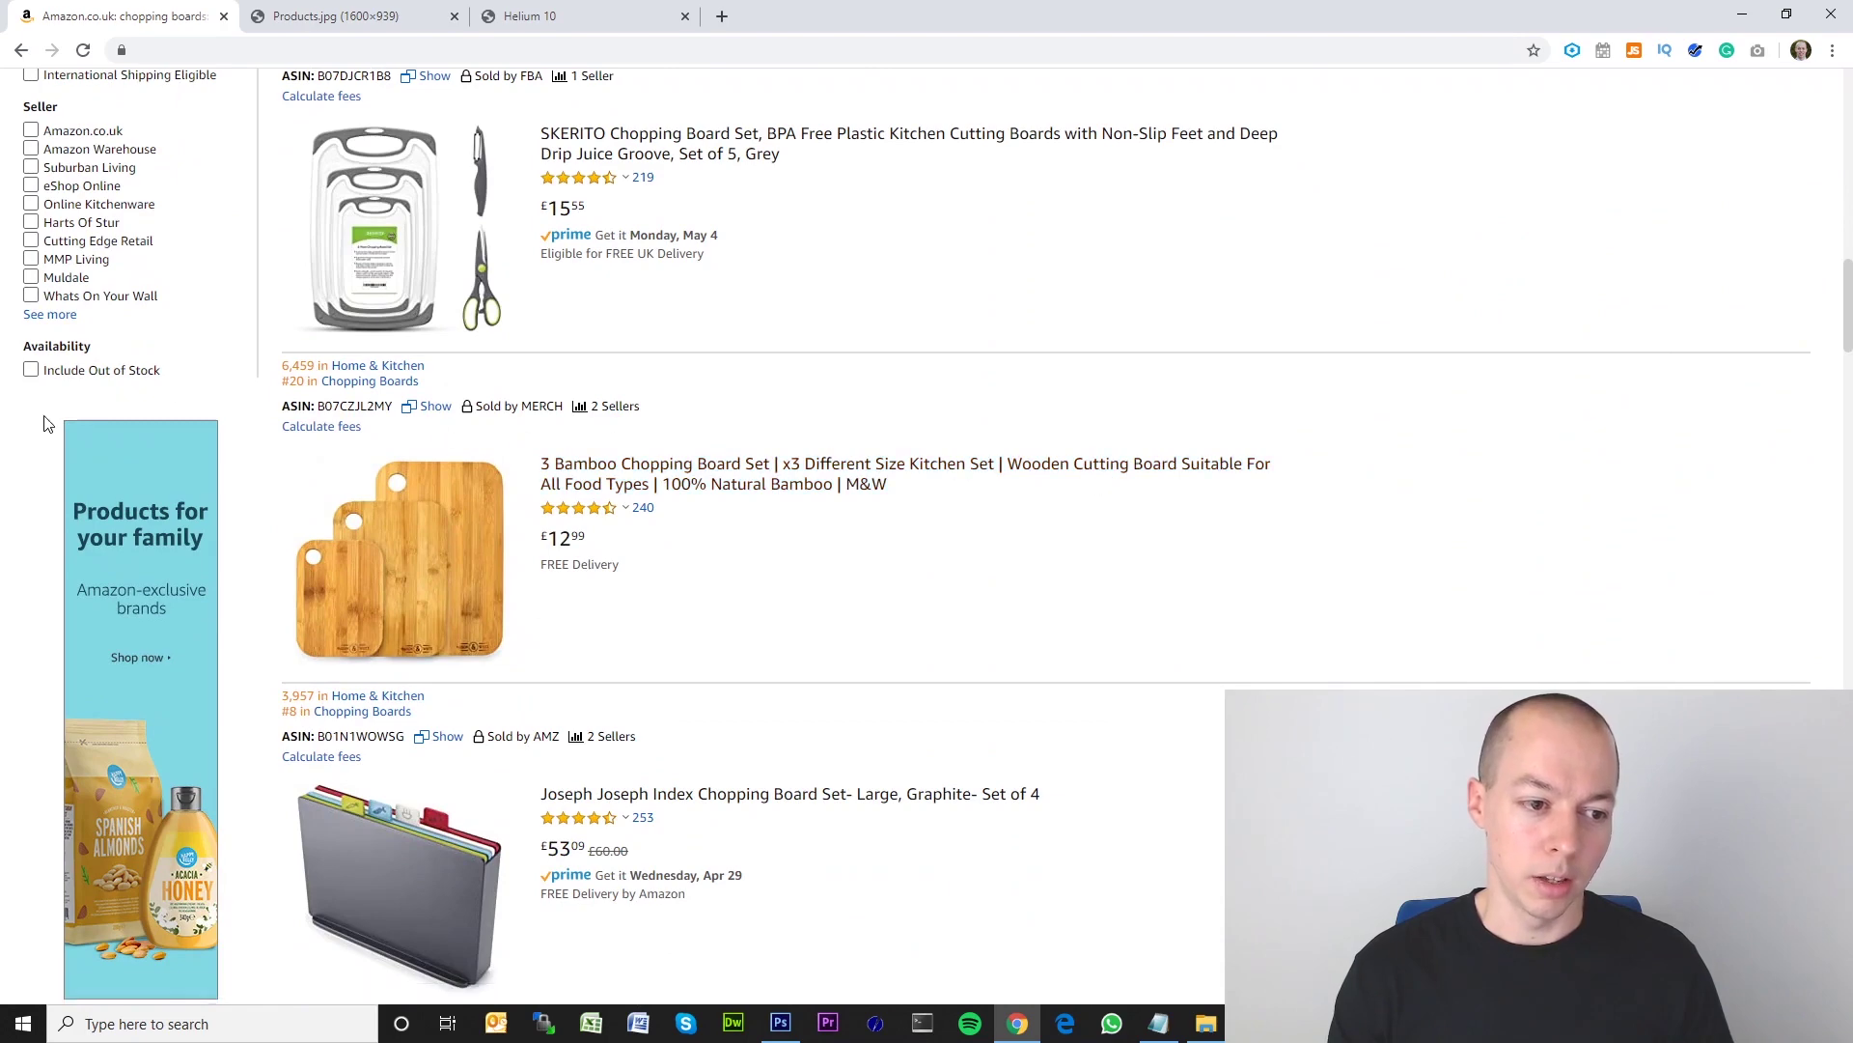
{"action": "left_click", "coordinate": [30, 373]}
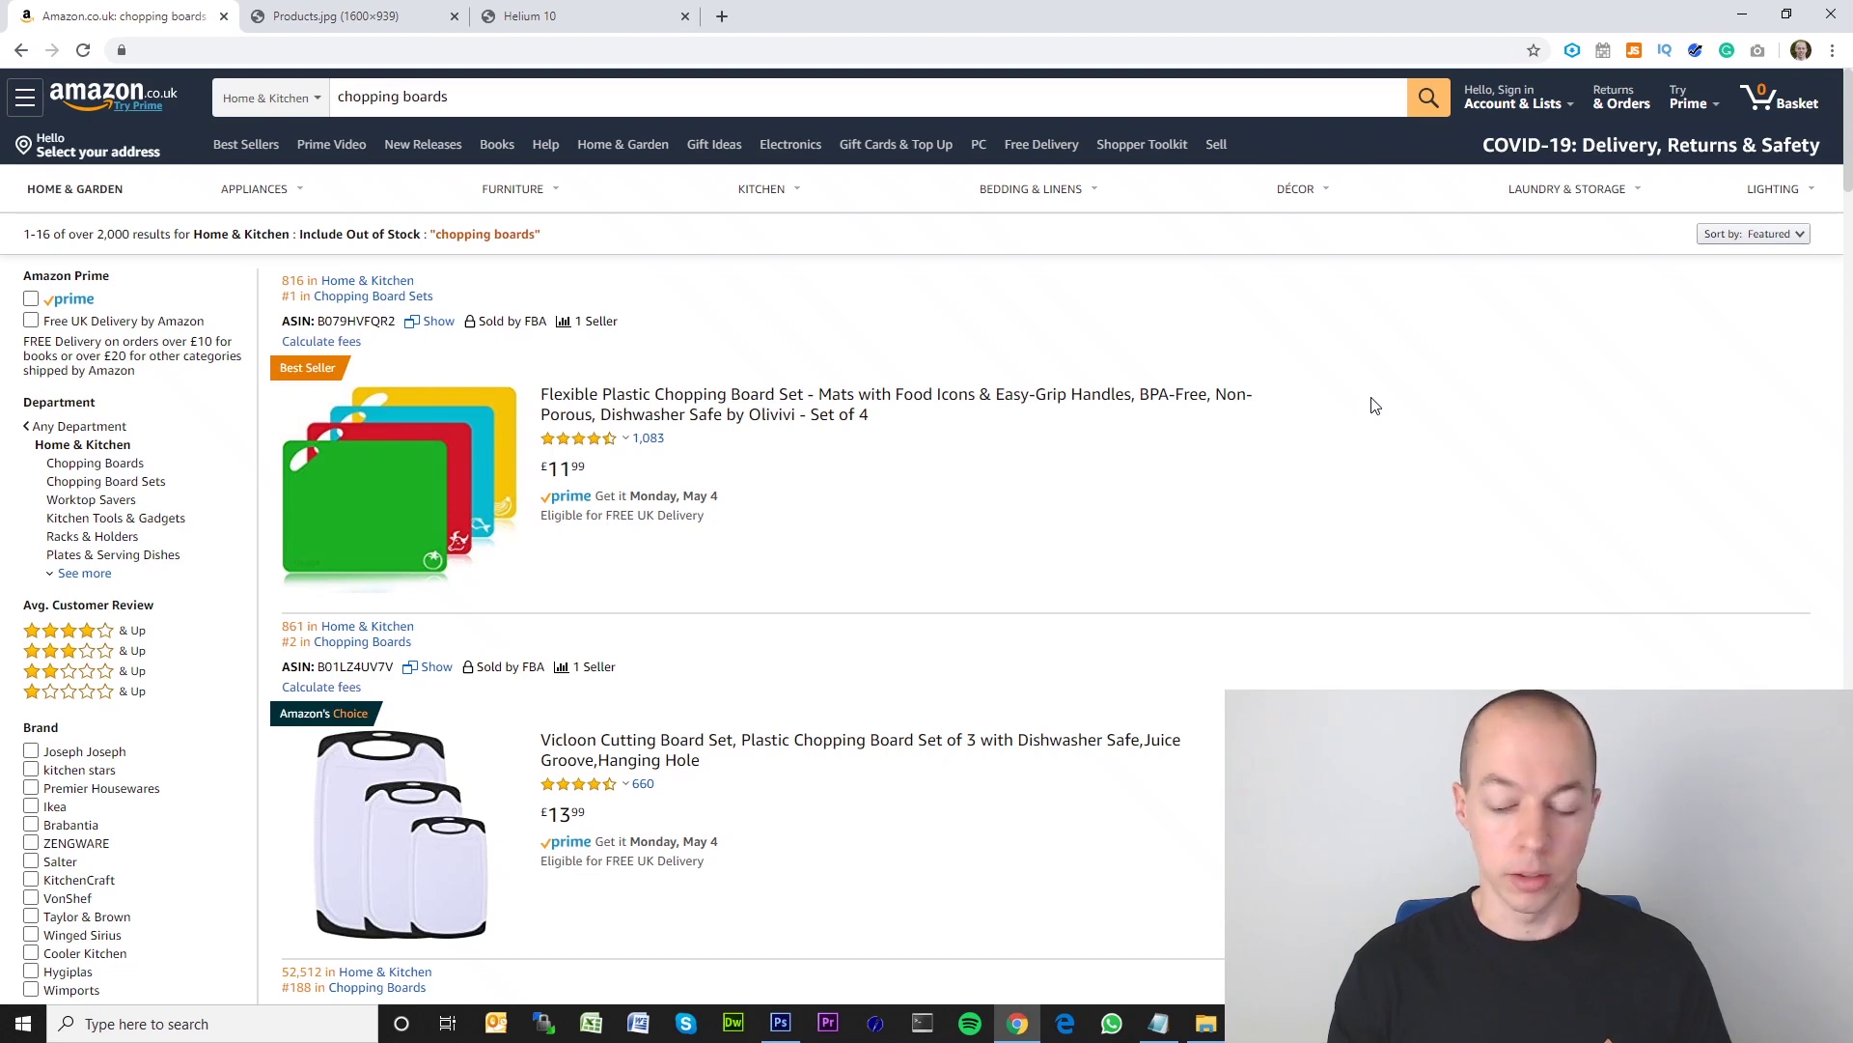
Run Helium 10 Xray product research on the chopping boards search and reposition its window.
{"action": "left_click_drag", "start_coordinate": [1375, 406], "coordinate": [1486, 609]}
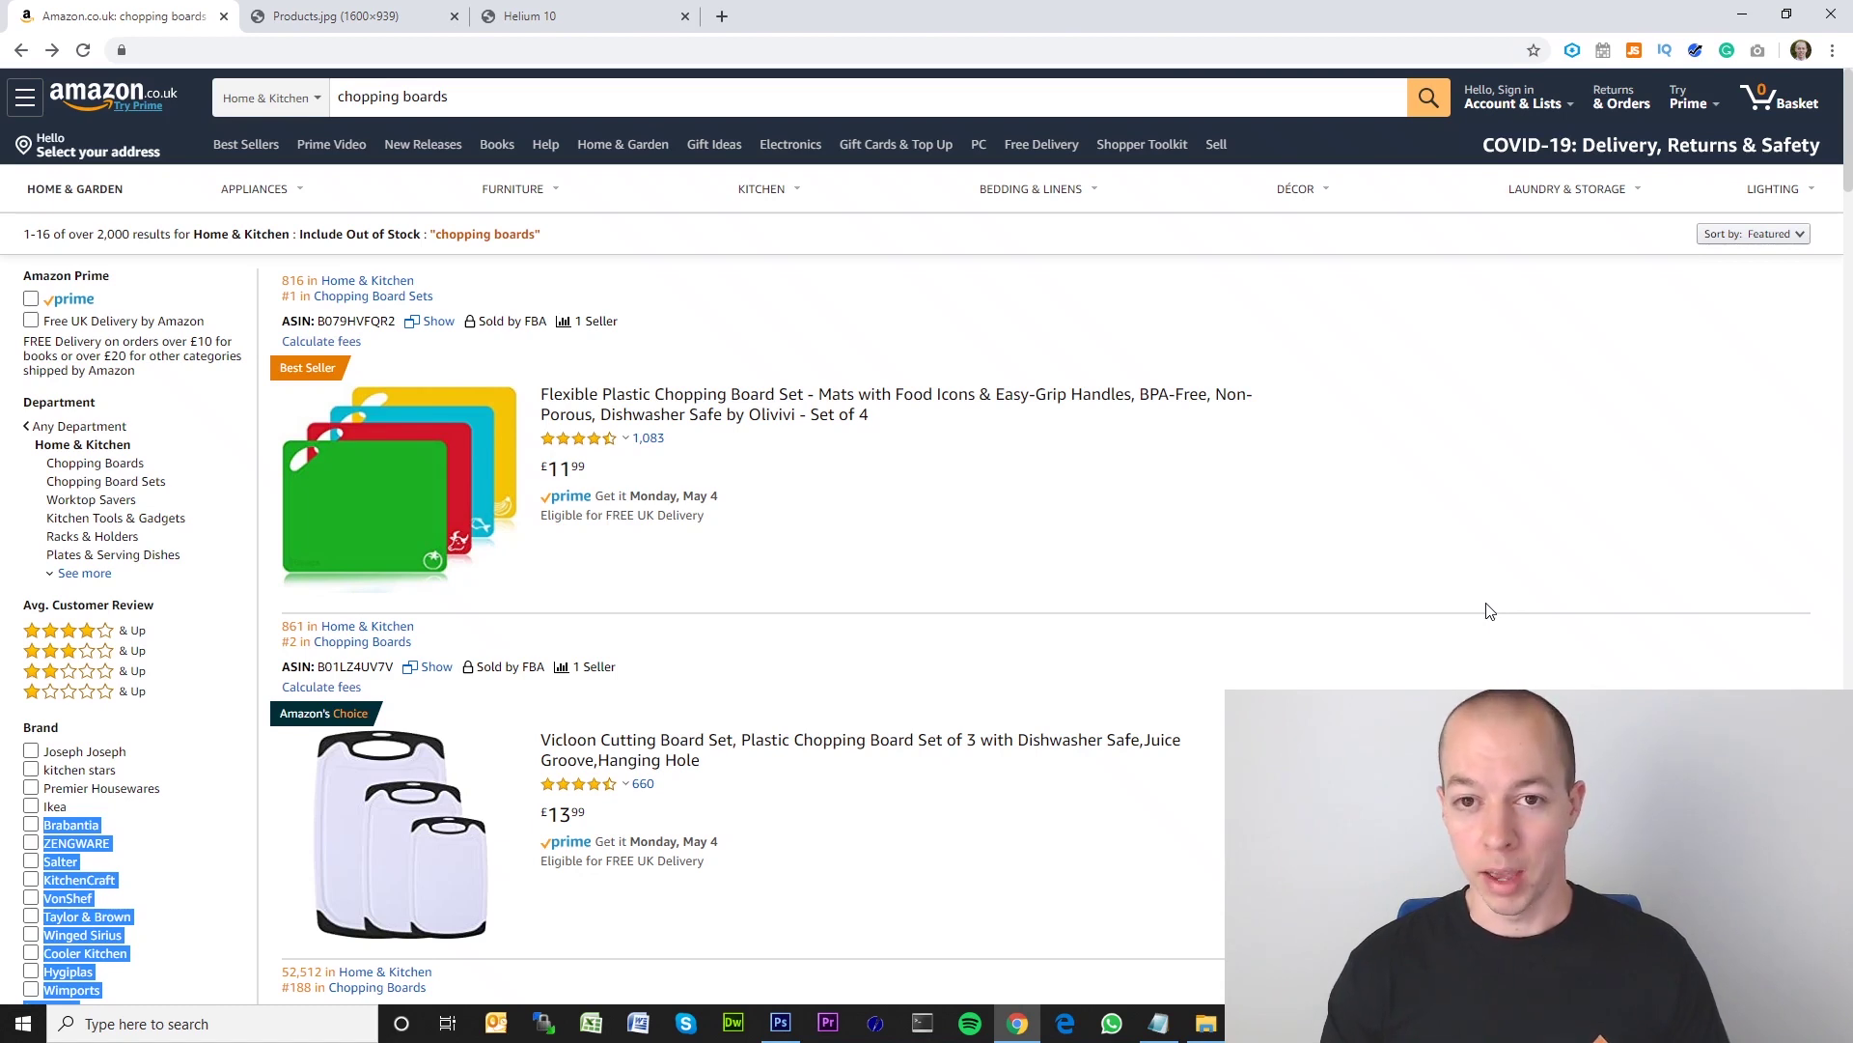
{"action": "left_click", "coordinate": [1695, 51]}
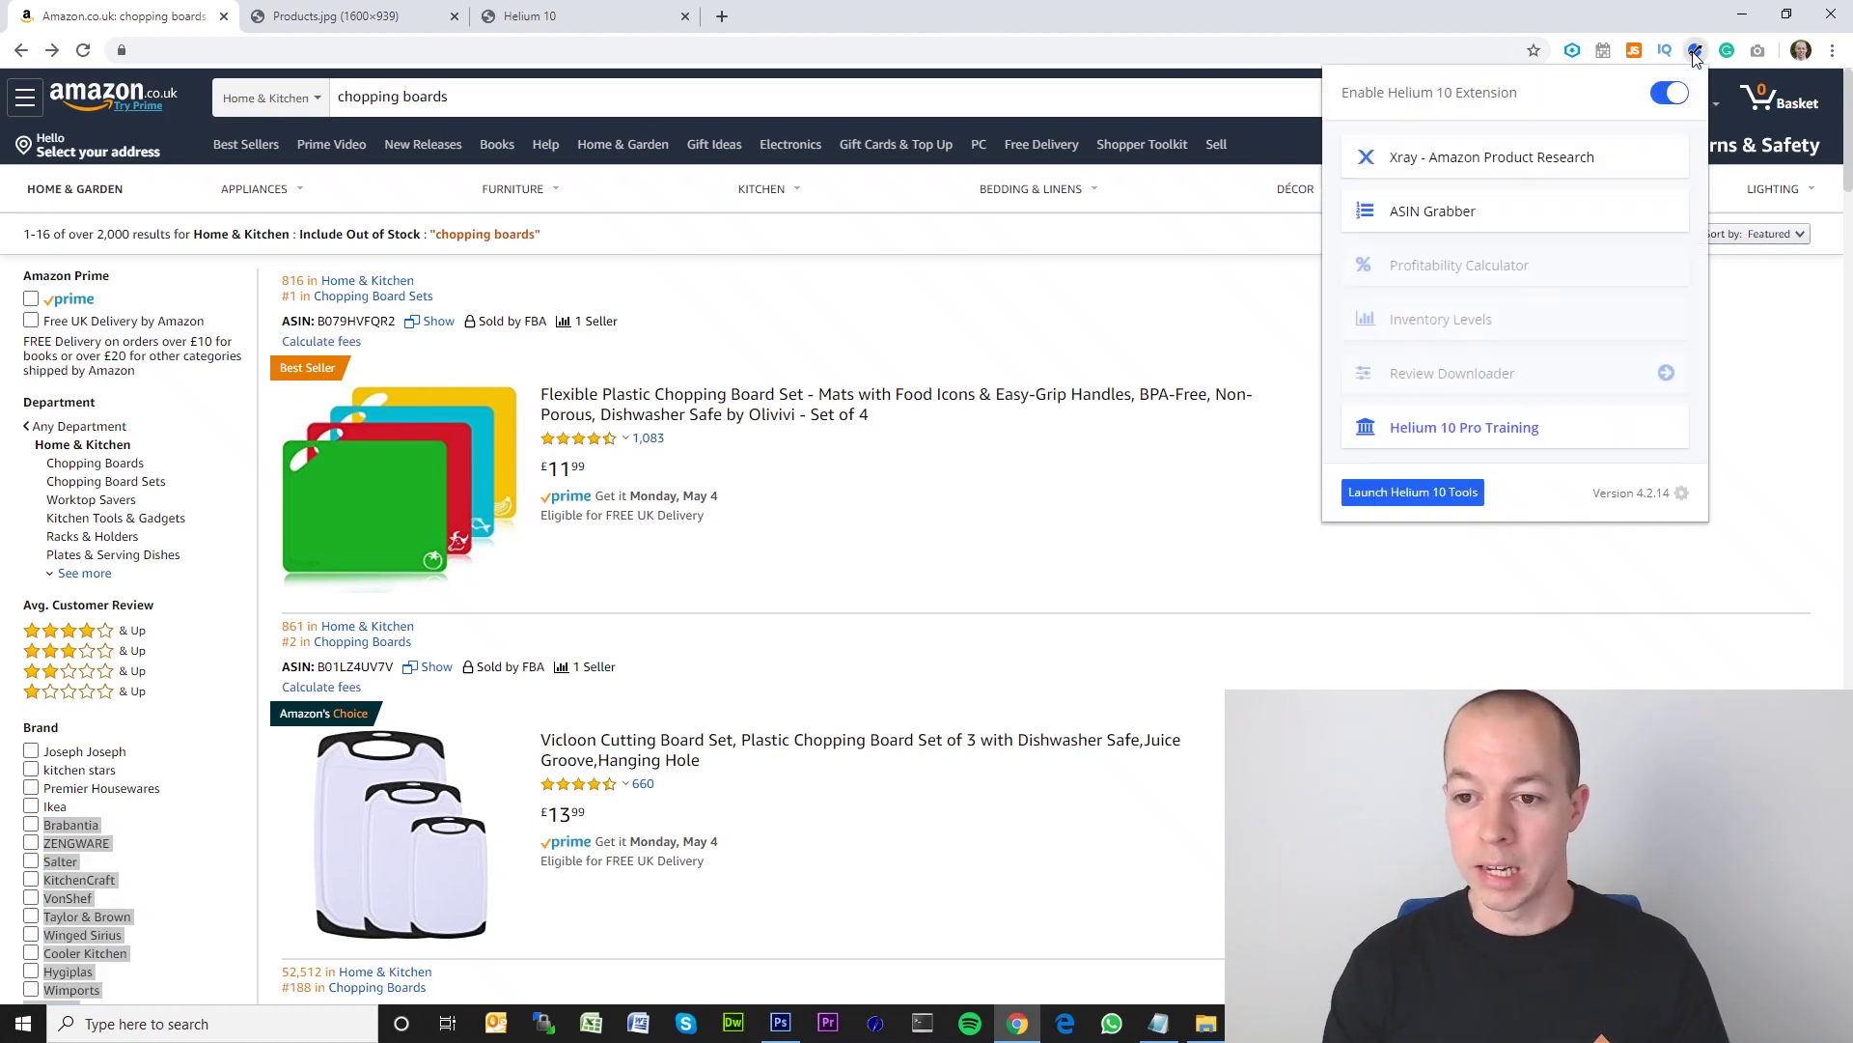
{"action": "left_click", "coordinate": [1517, 177]}
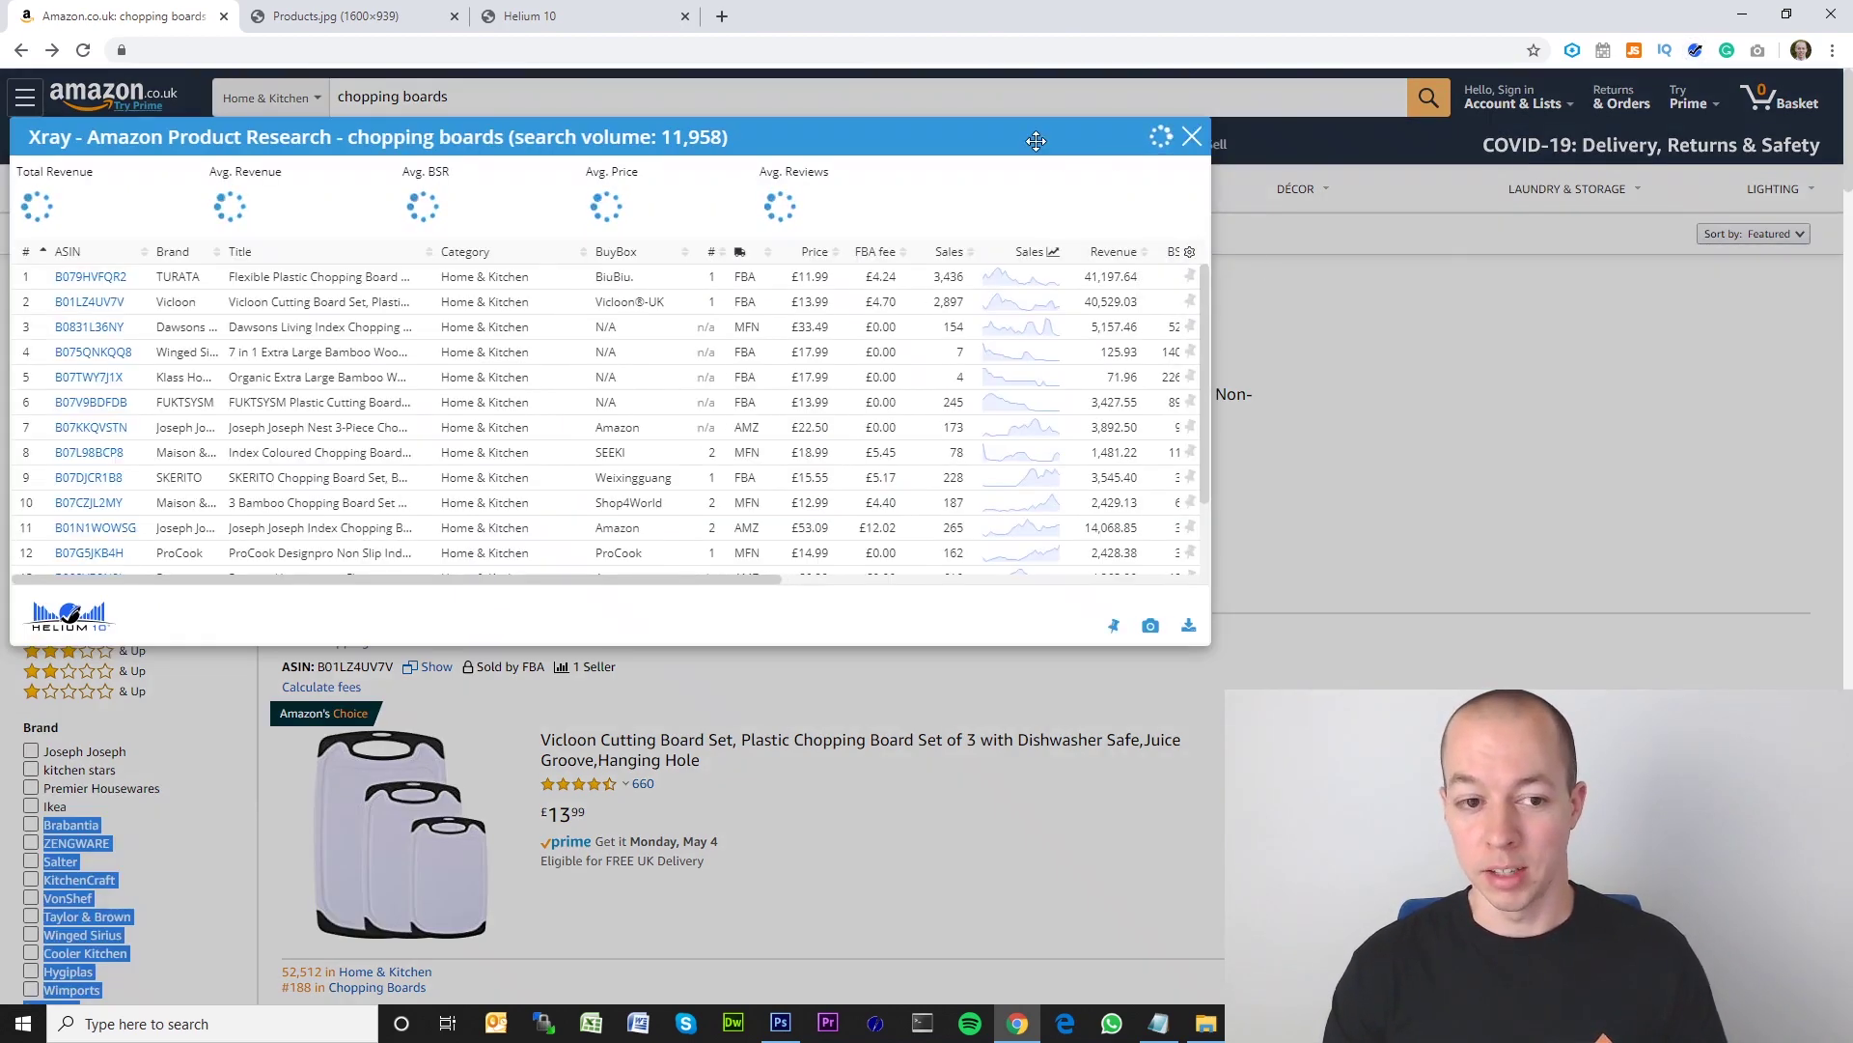
{"action": "left_click_drag", "start_coordinate": [1046, 138], "coordinate": [1316, 90]}
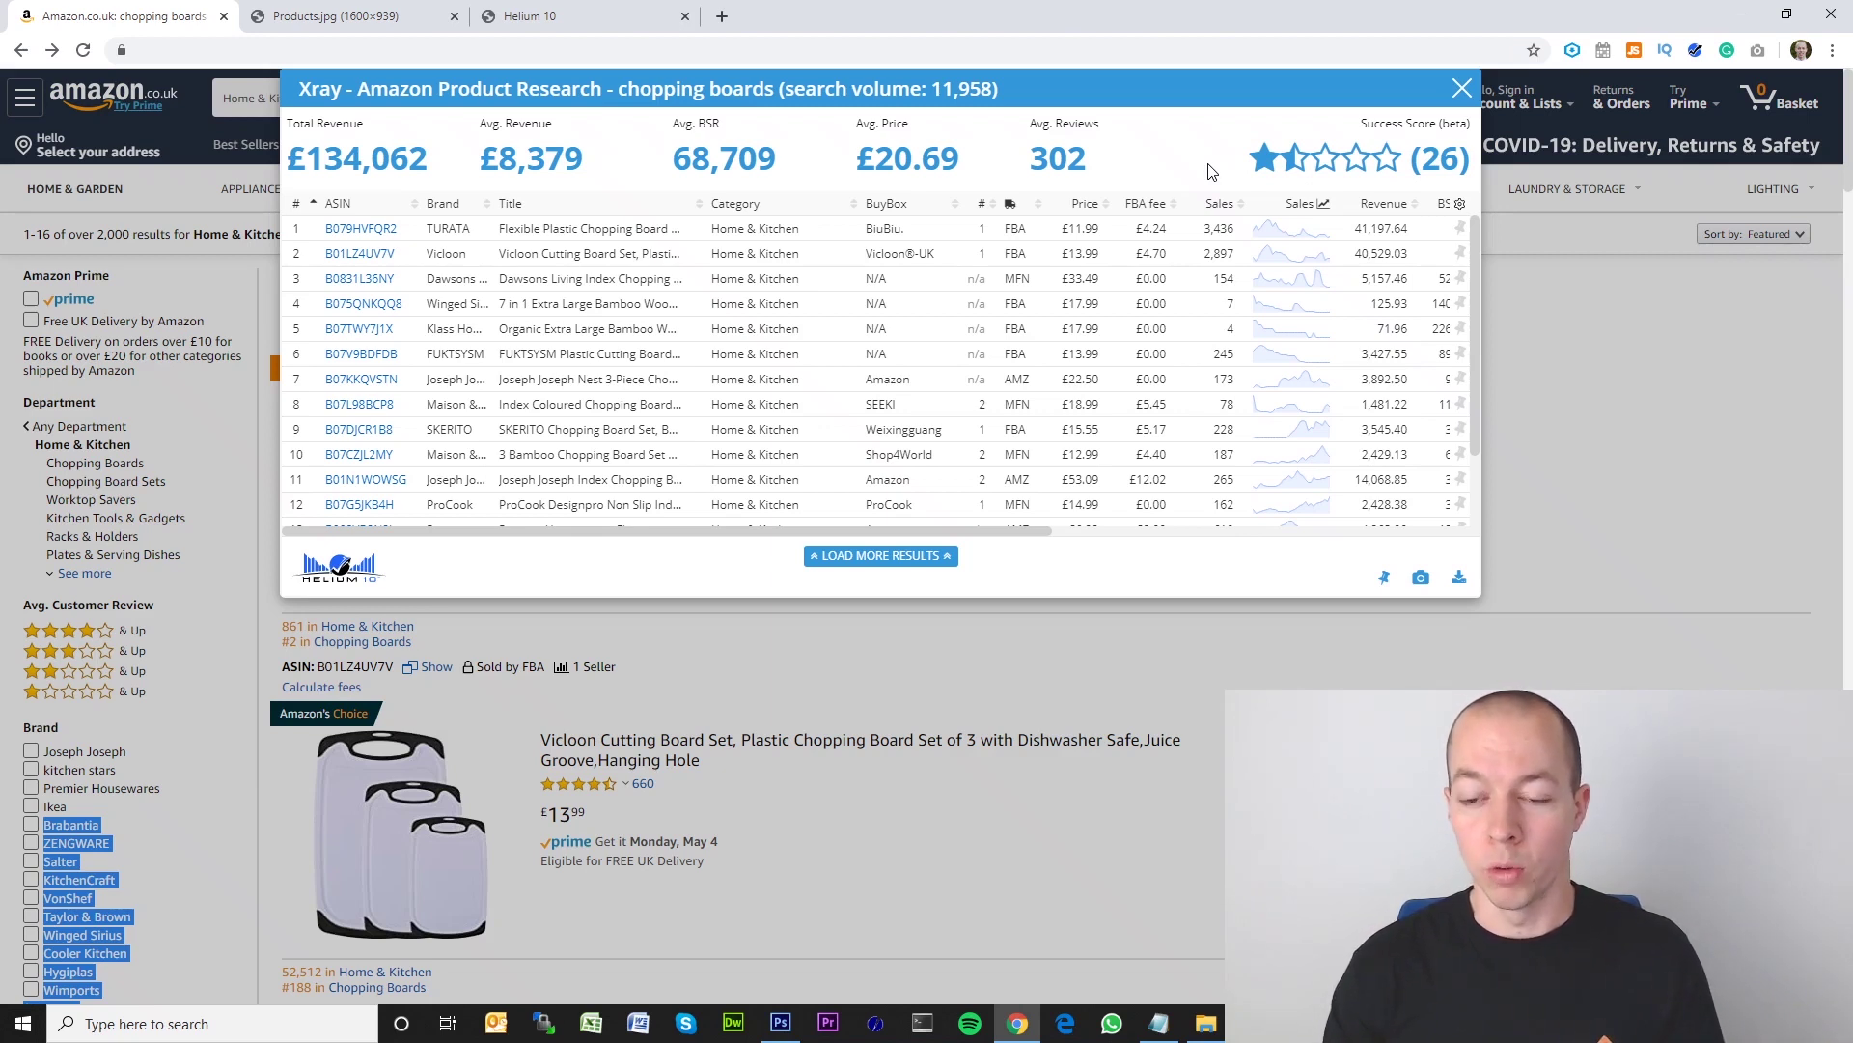
Display the 1 Year sales chart for the Flexible Plastic Chopping Board Set in row 1.
{"action": "left_click", "coordinate": [1270, 238]}
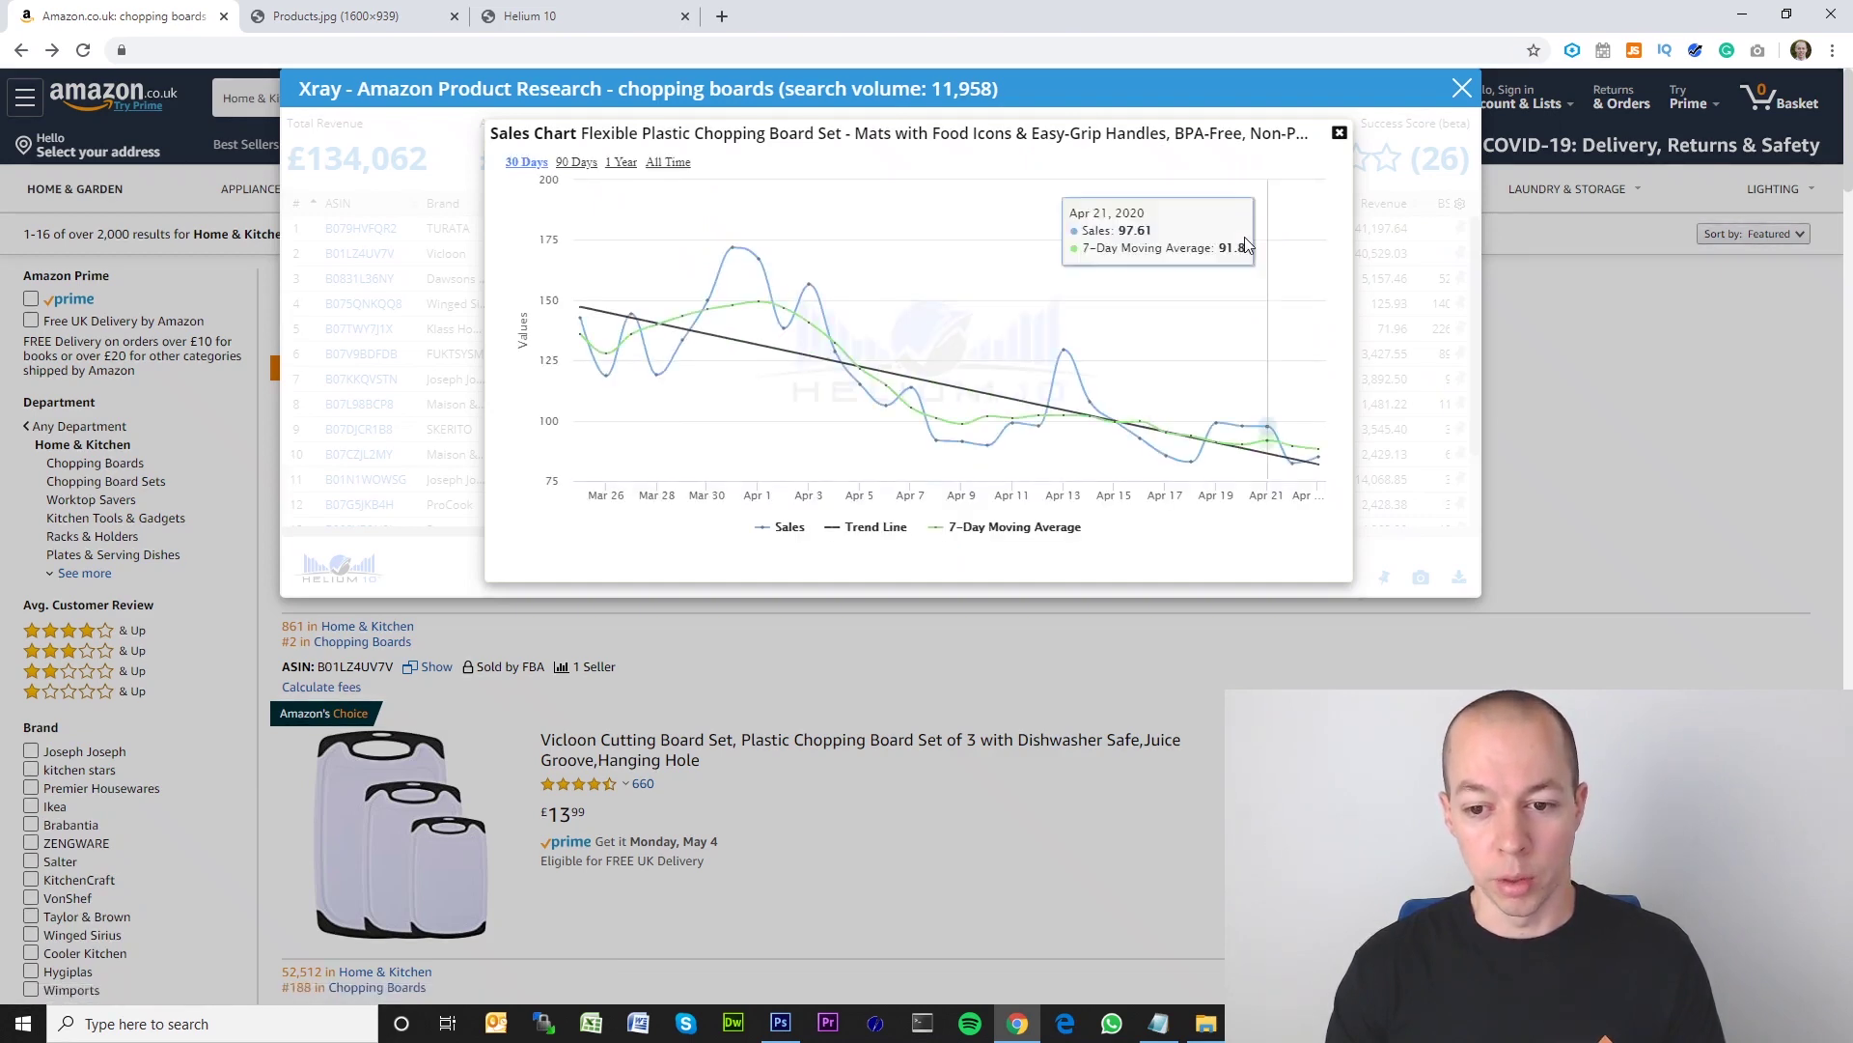
{"action": "mouse_move", "coordinate": [811, 239]}
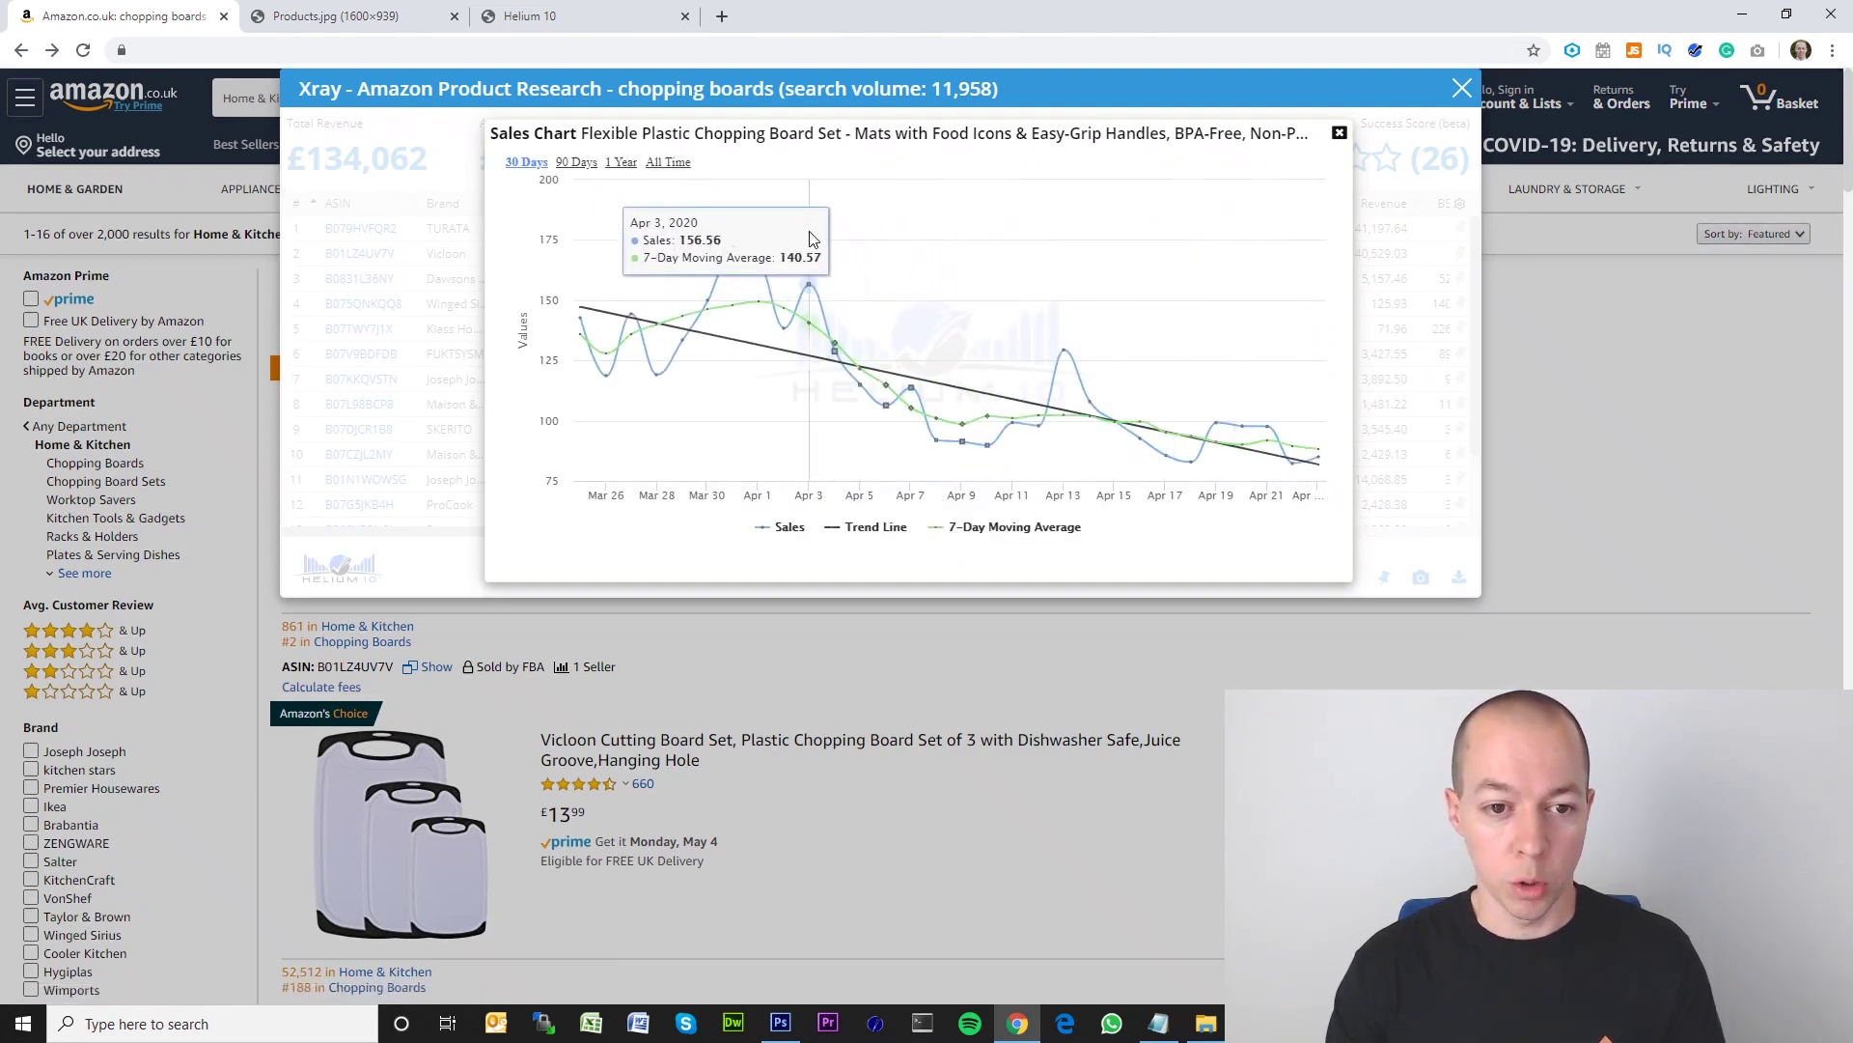
{"action": "left_click", "coordinate": [623, 163]}
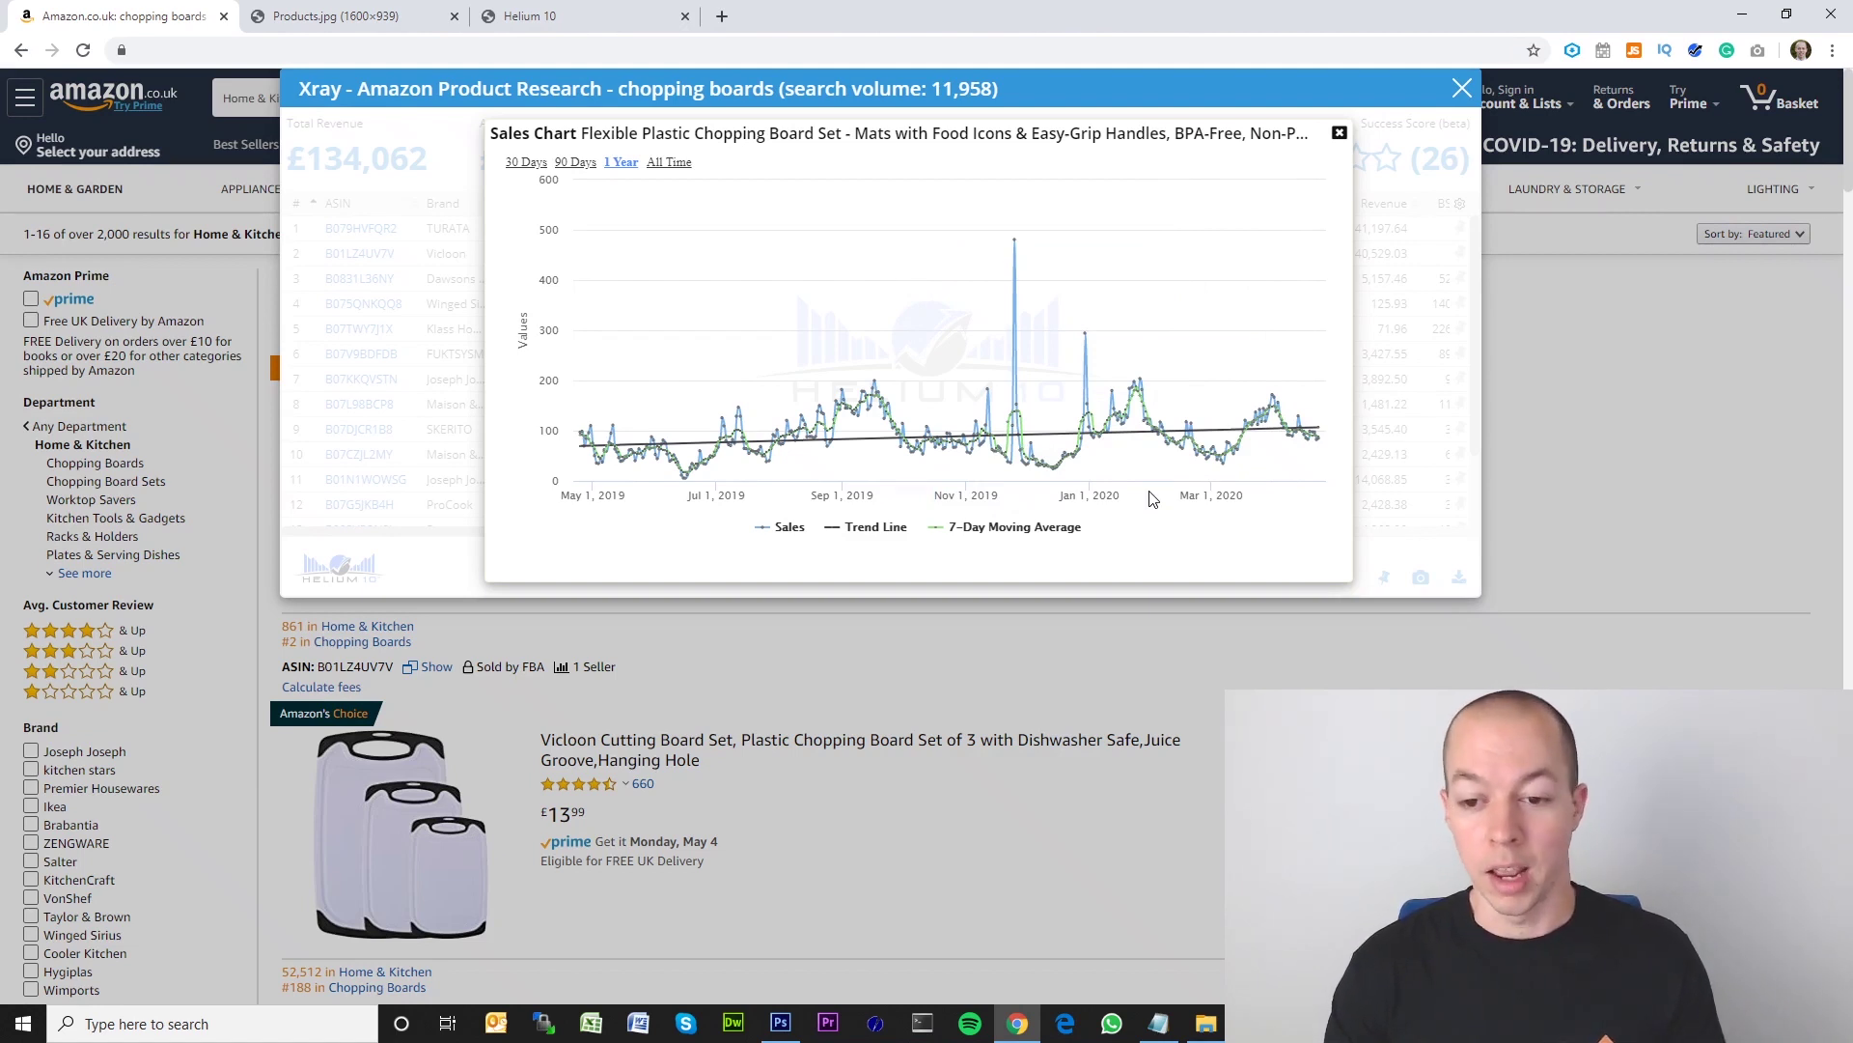
Swap to the Vicloon board set's 1 Year sales chart, then close it.
{"action": "left_click", "coordinate": [1341, 134]}
{"action": "left_click", "coordinate": [1265, 256]}
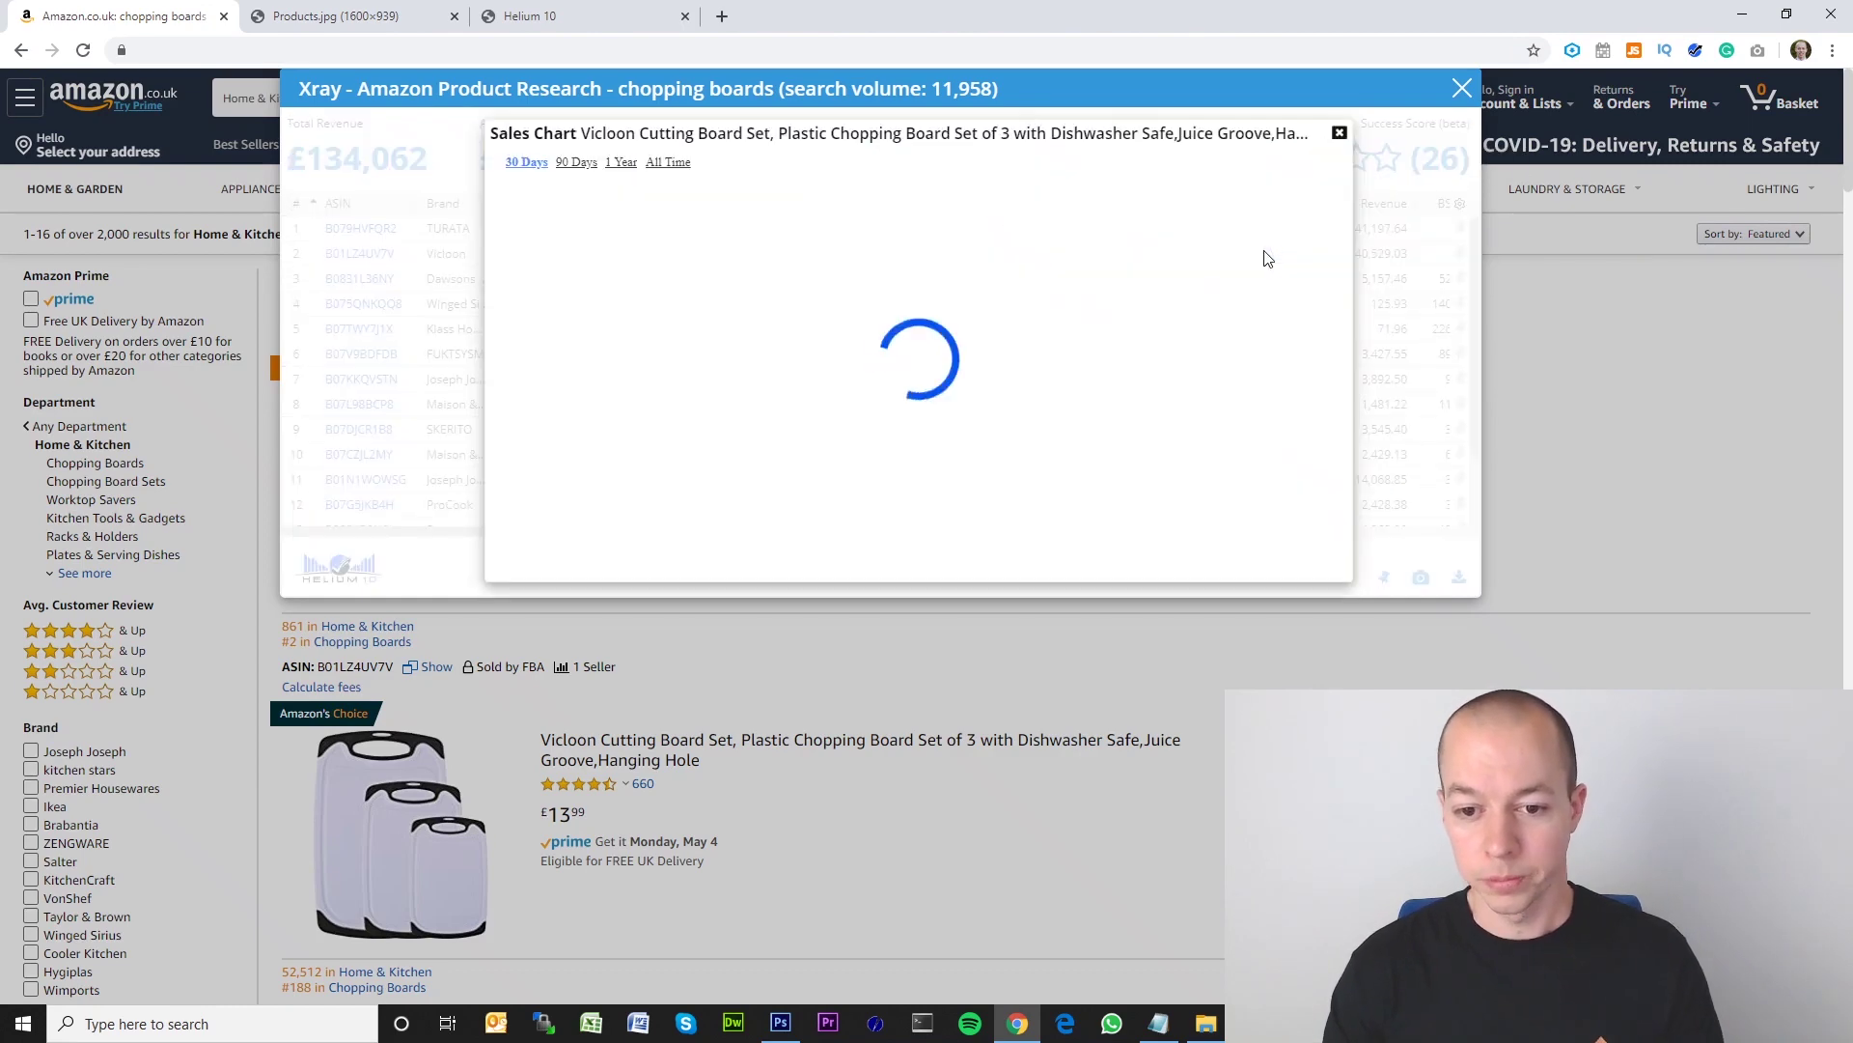
{"action": "left_click", "coordinate": [626, 162]}
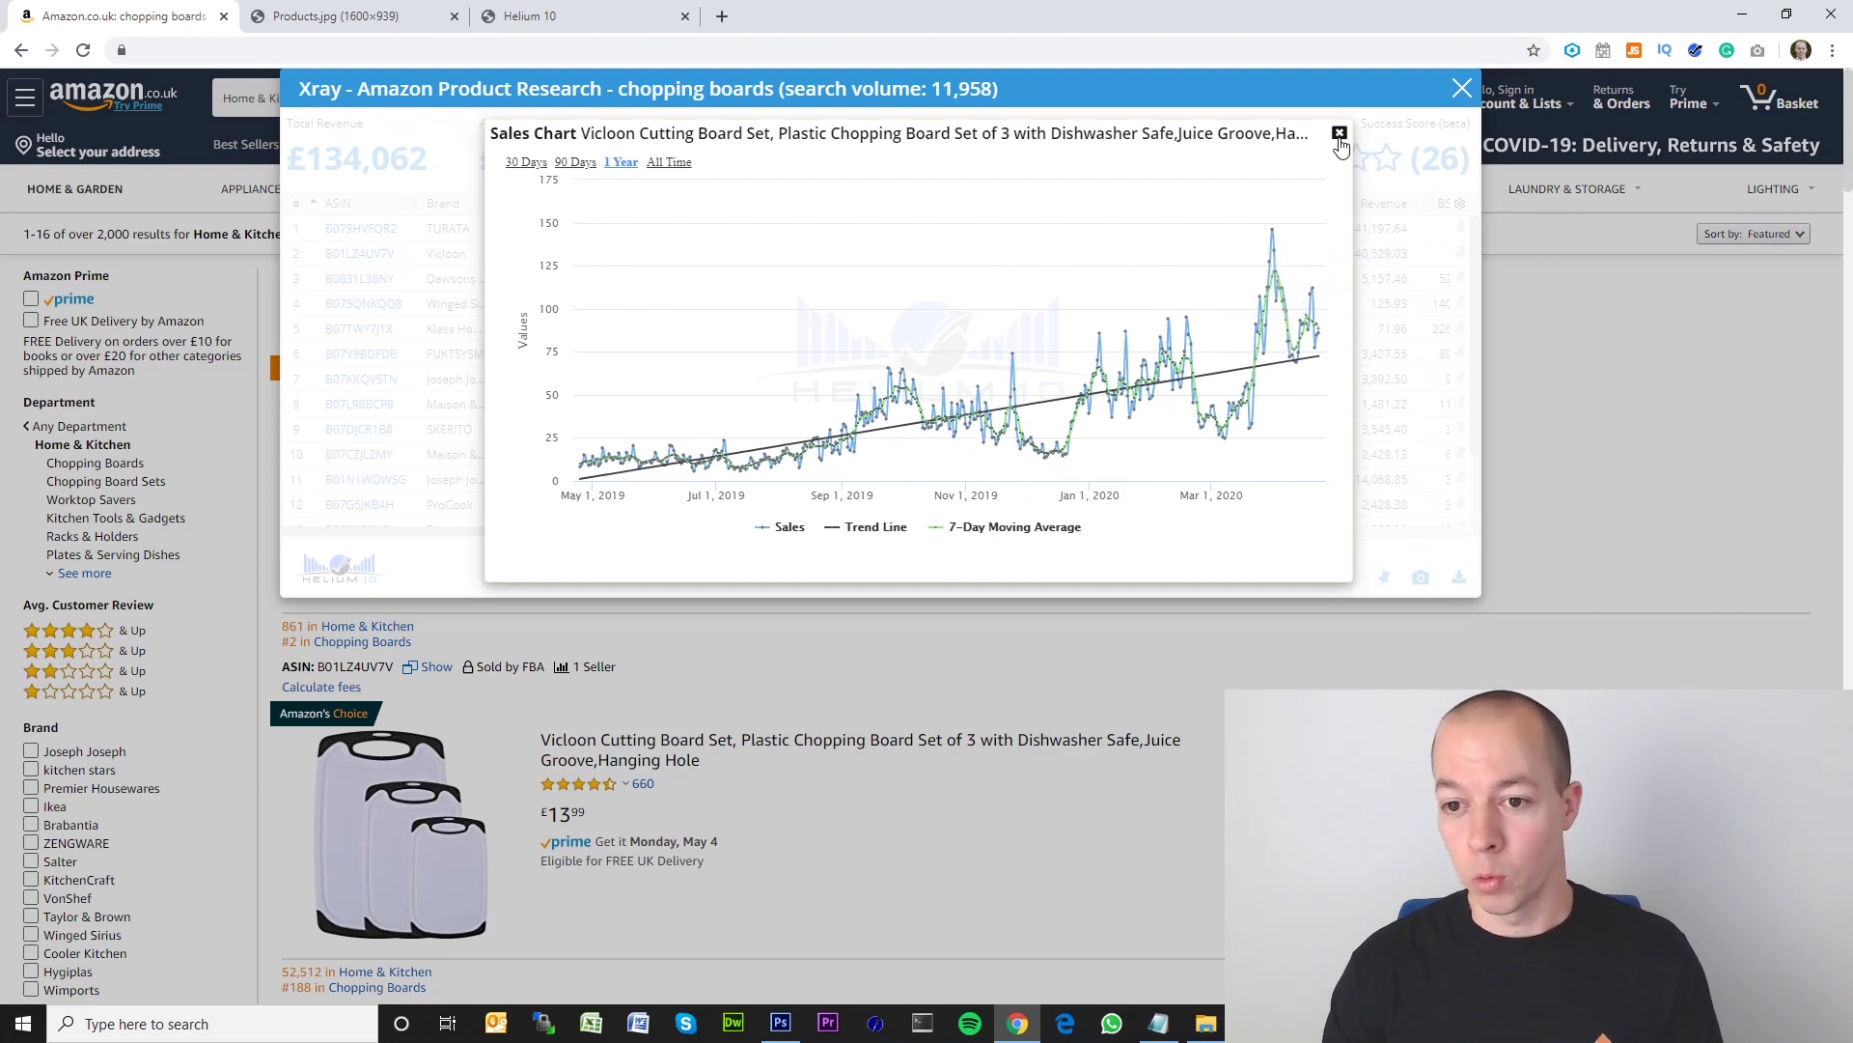
{"action": "left_click", "coordinate": [1340, 134]}
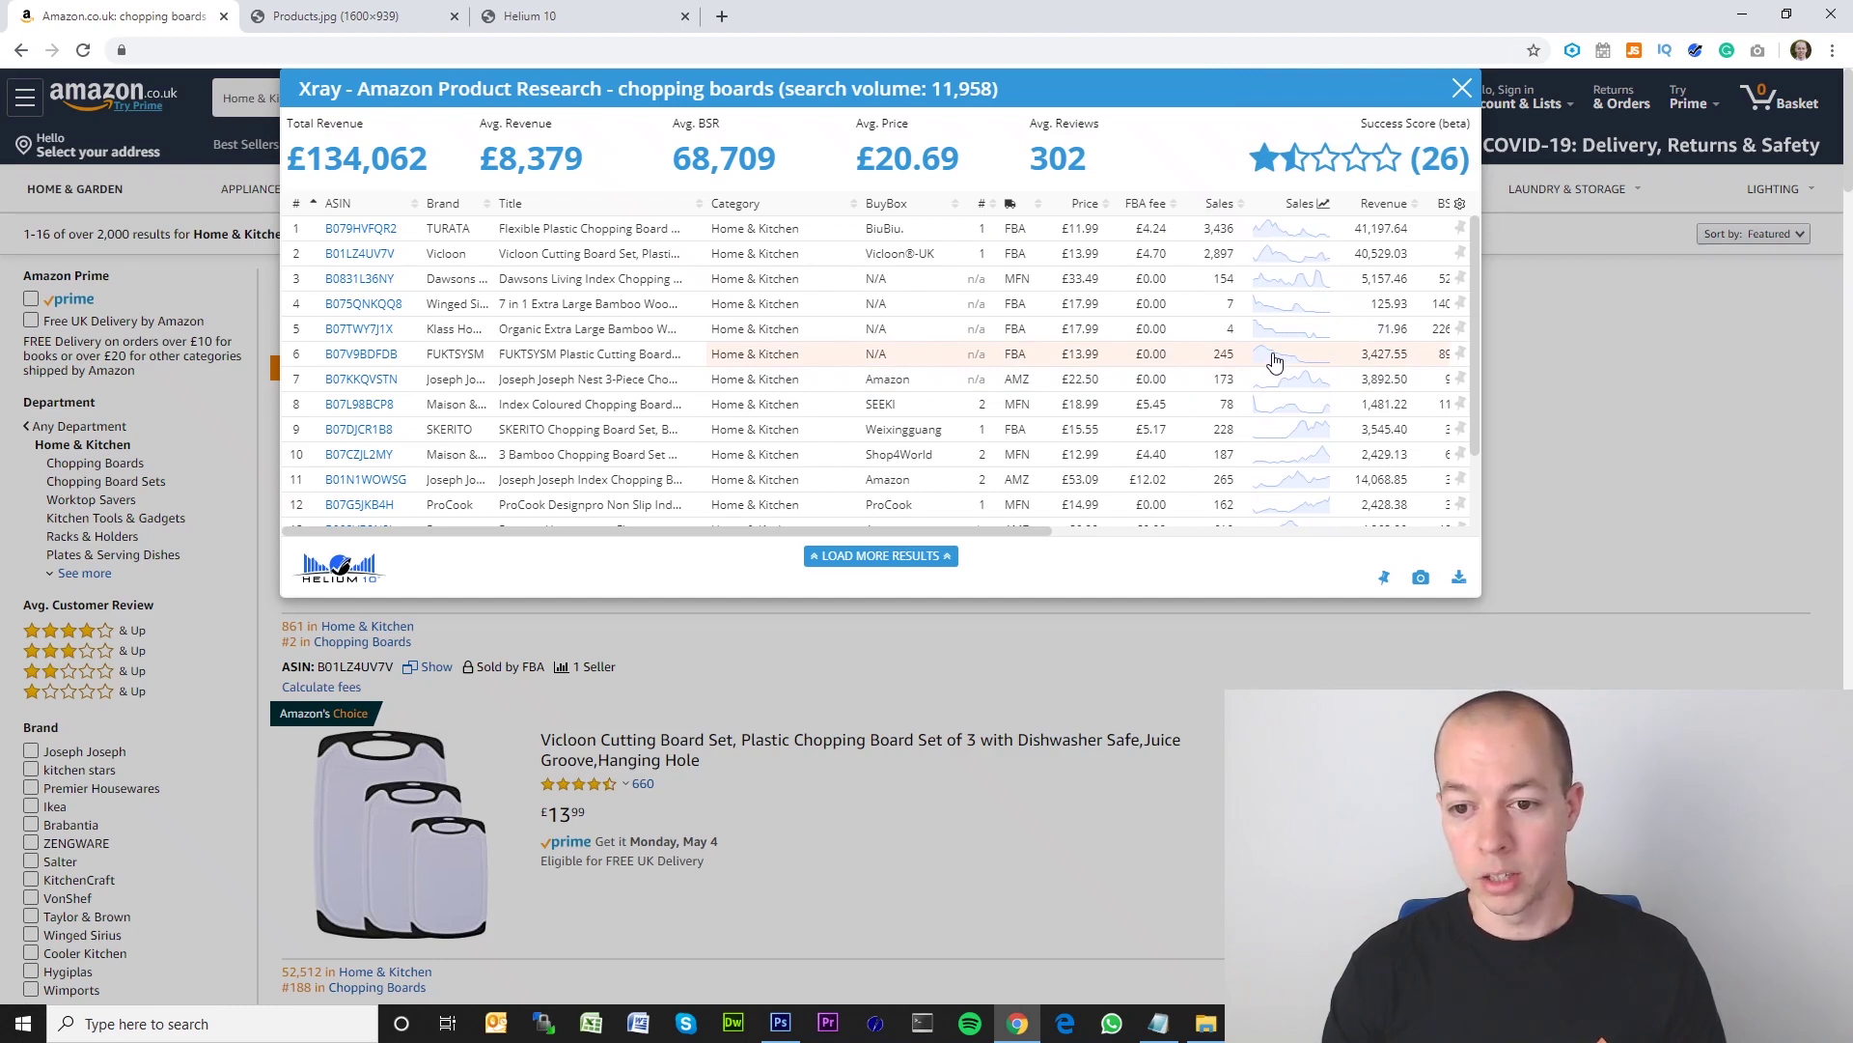
View the FUKTSYSM board's 1 Year sales, then reopen the Flexible Plastic set's 1 Year chart.
{"action": "left_click", "coordinate": [1274, 361]}
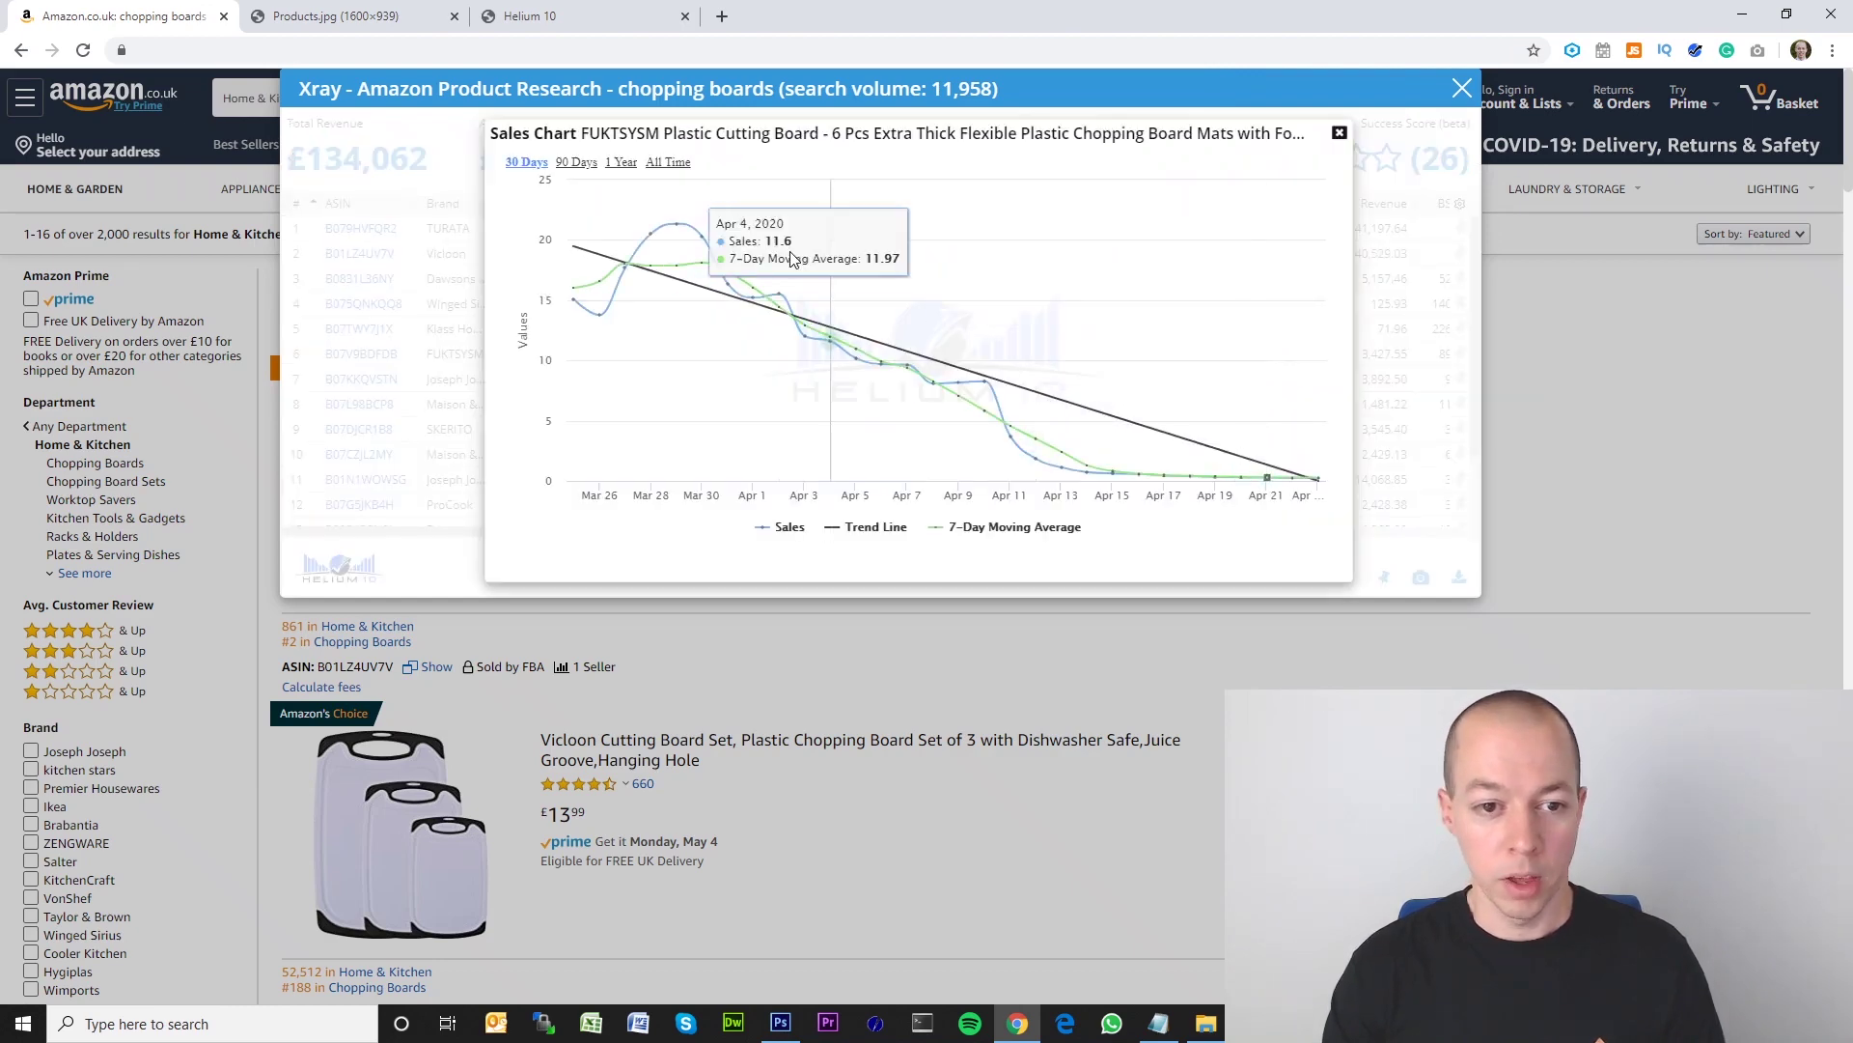
{"action": "left_click", "coordinate": [621, 162]}
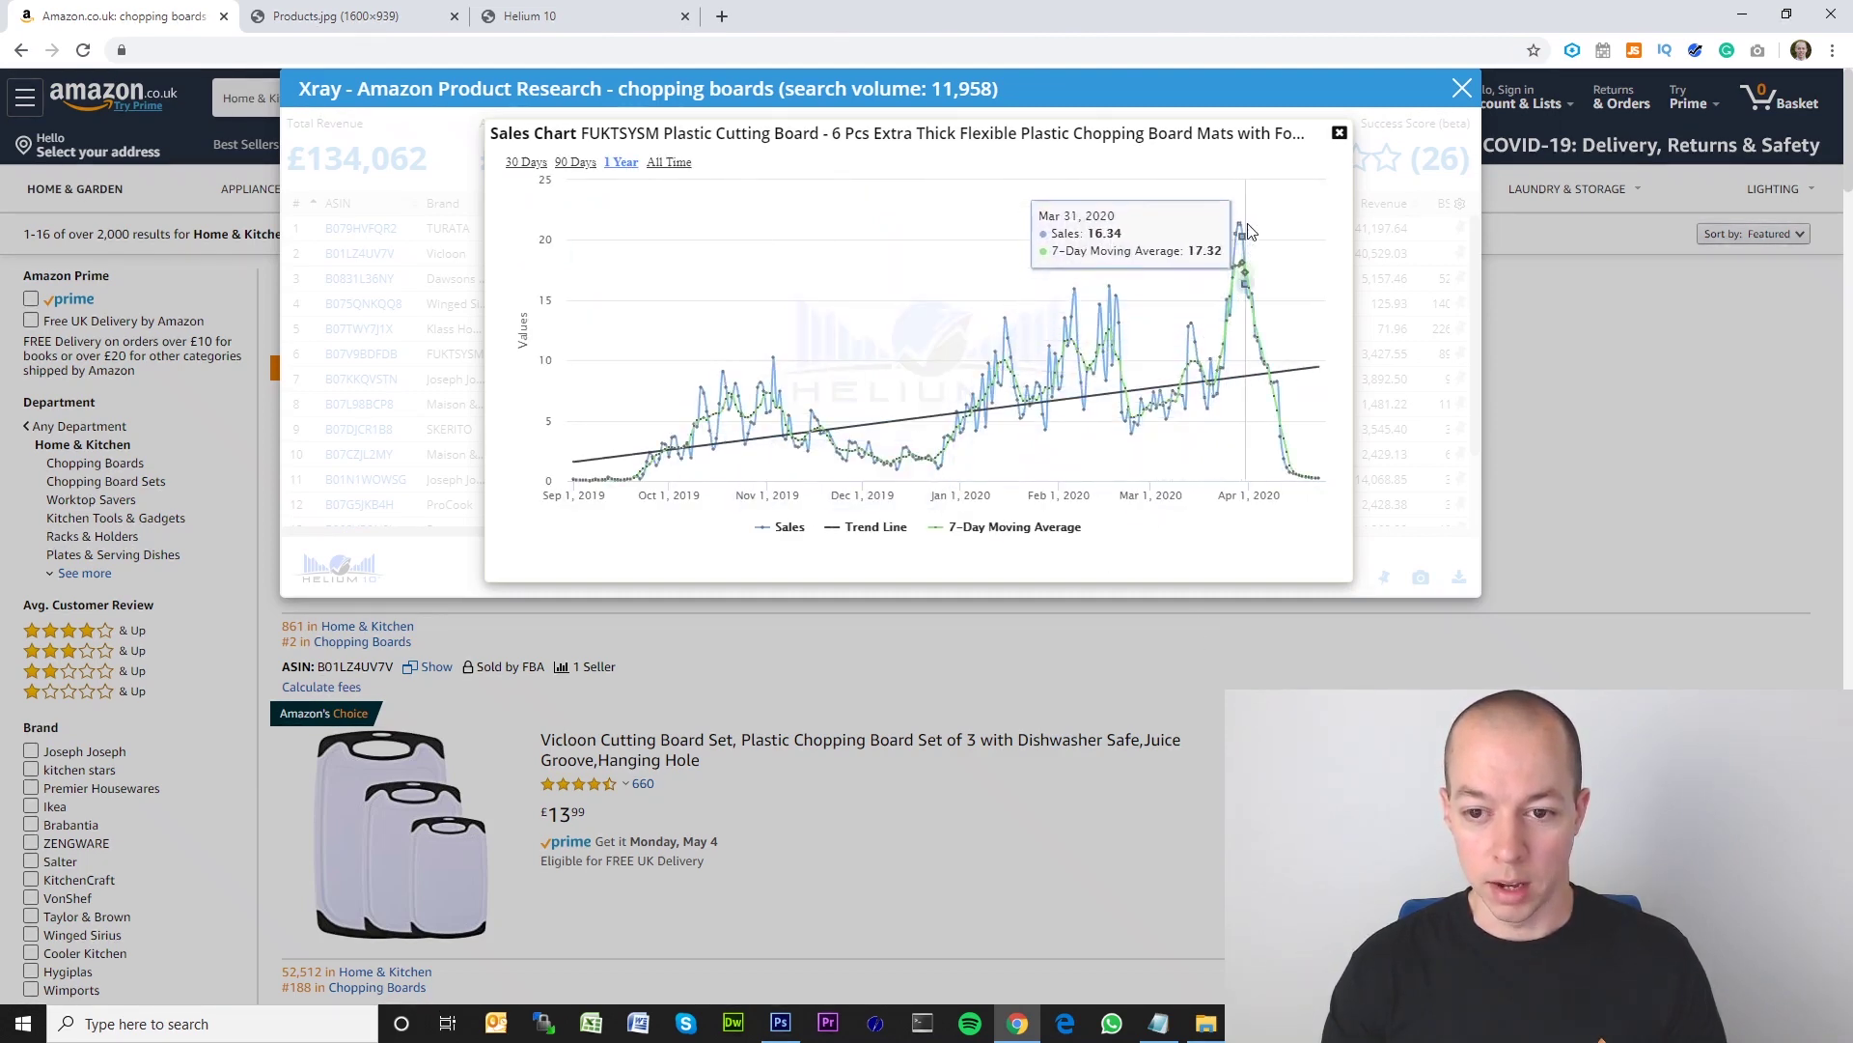
{"action": "left_click", "coordinate": [1339, 134]}
{"action": "left_click", "coordinate": [1272, 232]}
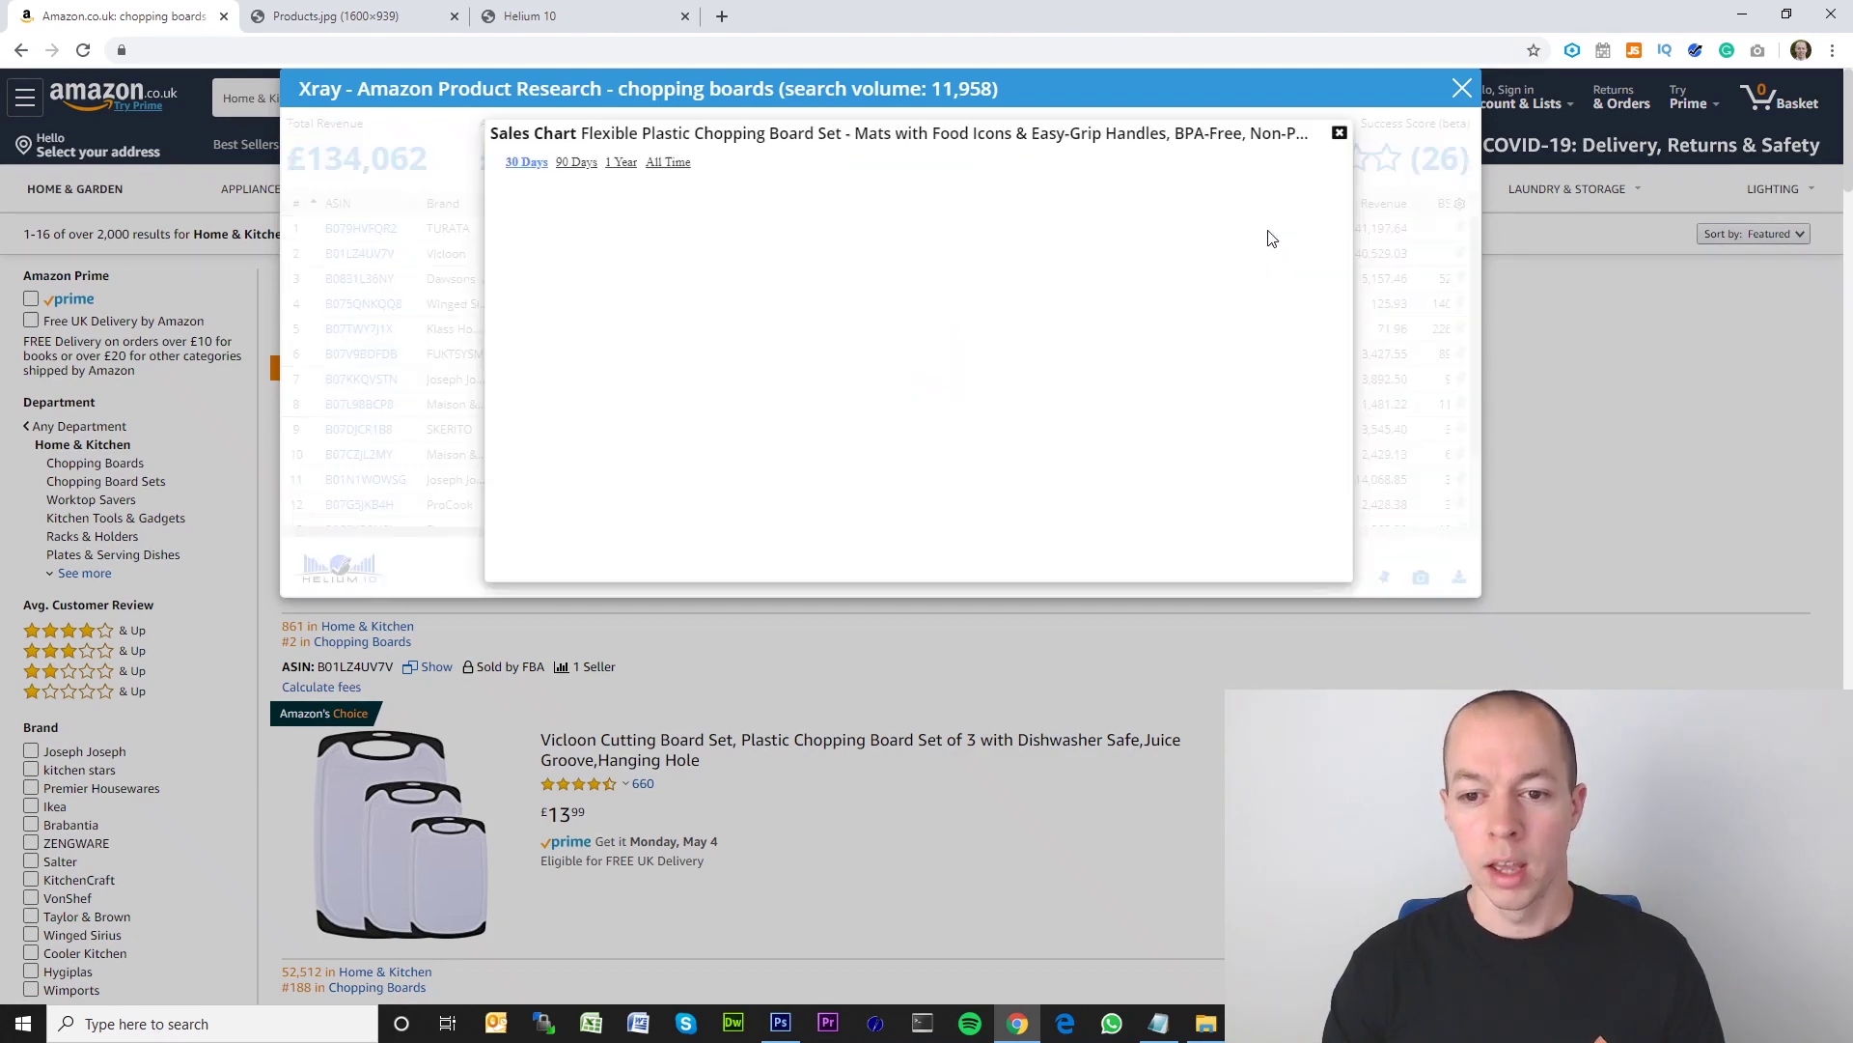
{"action": "left_click", "coordinate": [616, 163]}
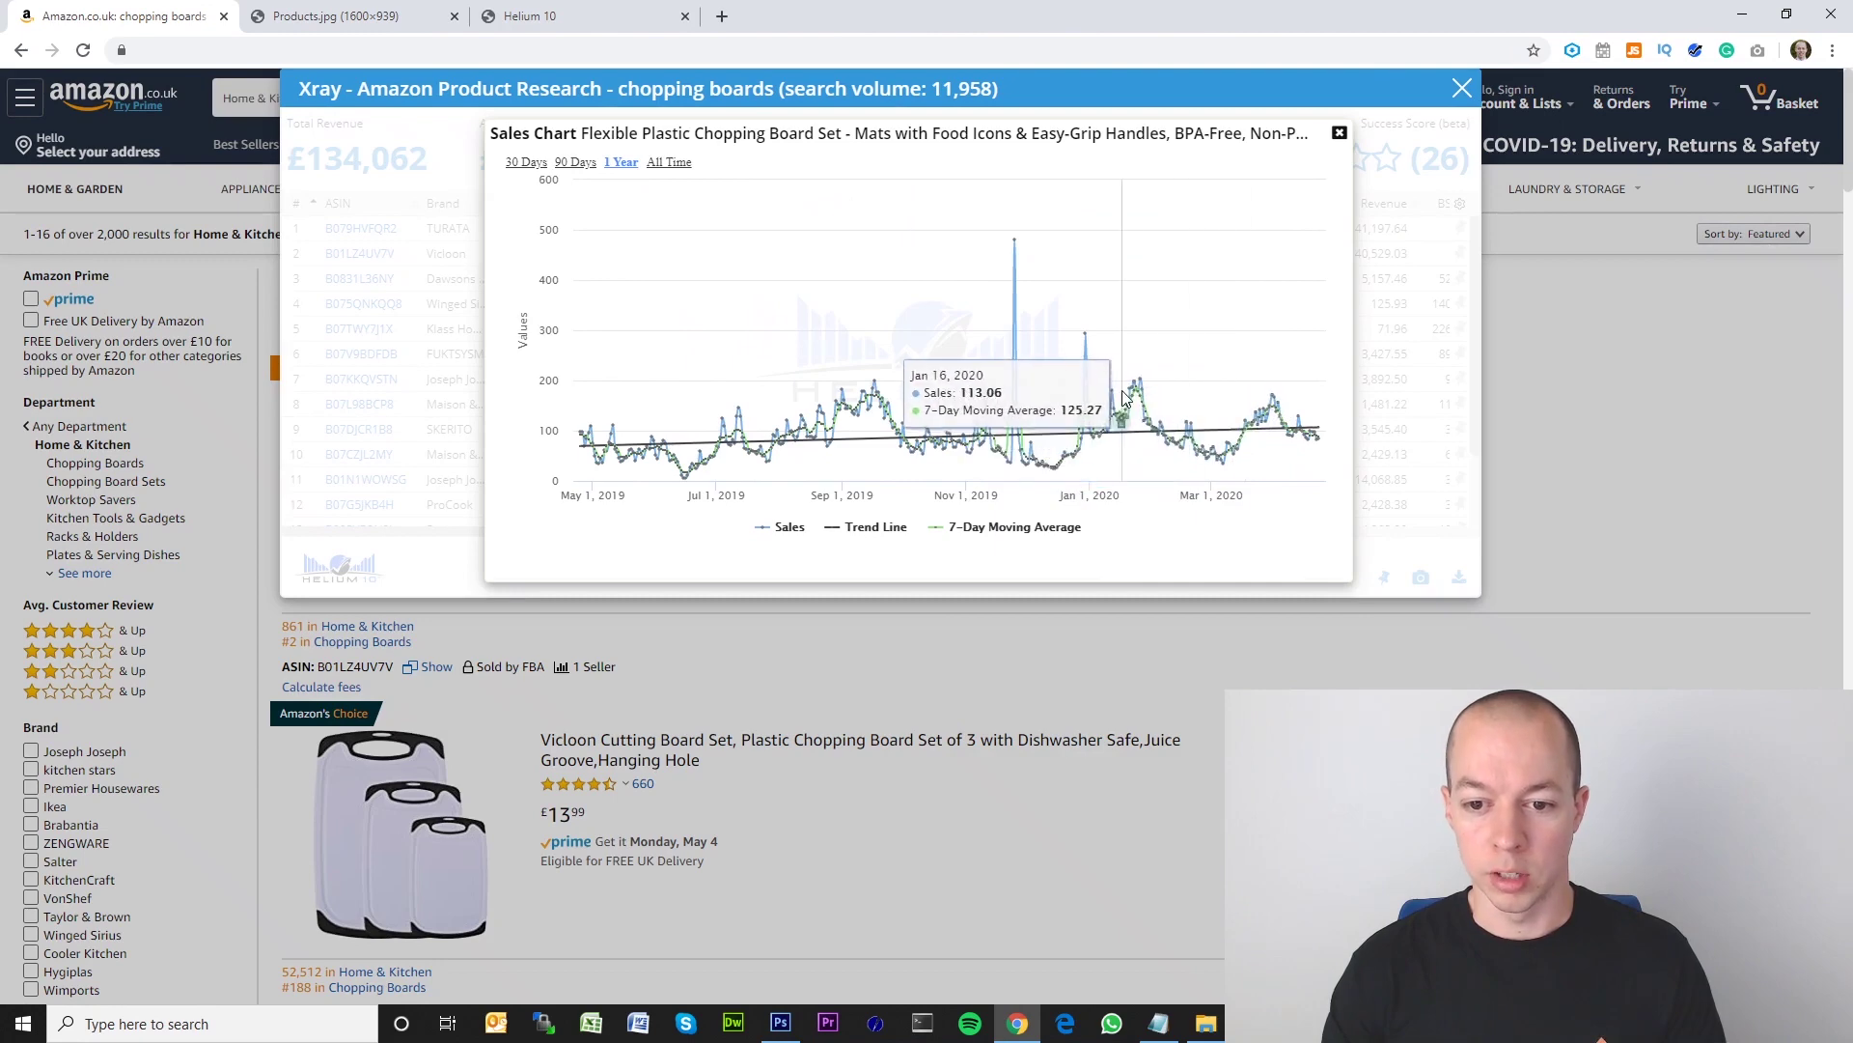
View the SKERITO board set's 1 Year sales chart, then close it and the Xray overview.
{"action": "left_click", "coordinate": [1339, 133]}
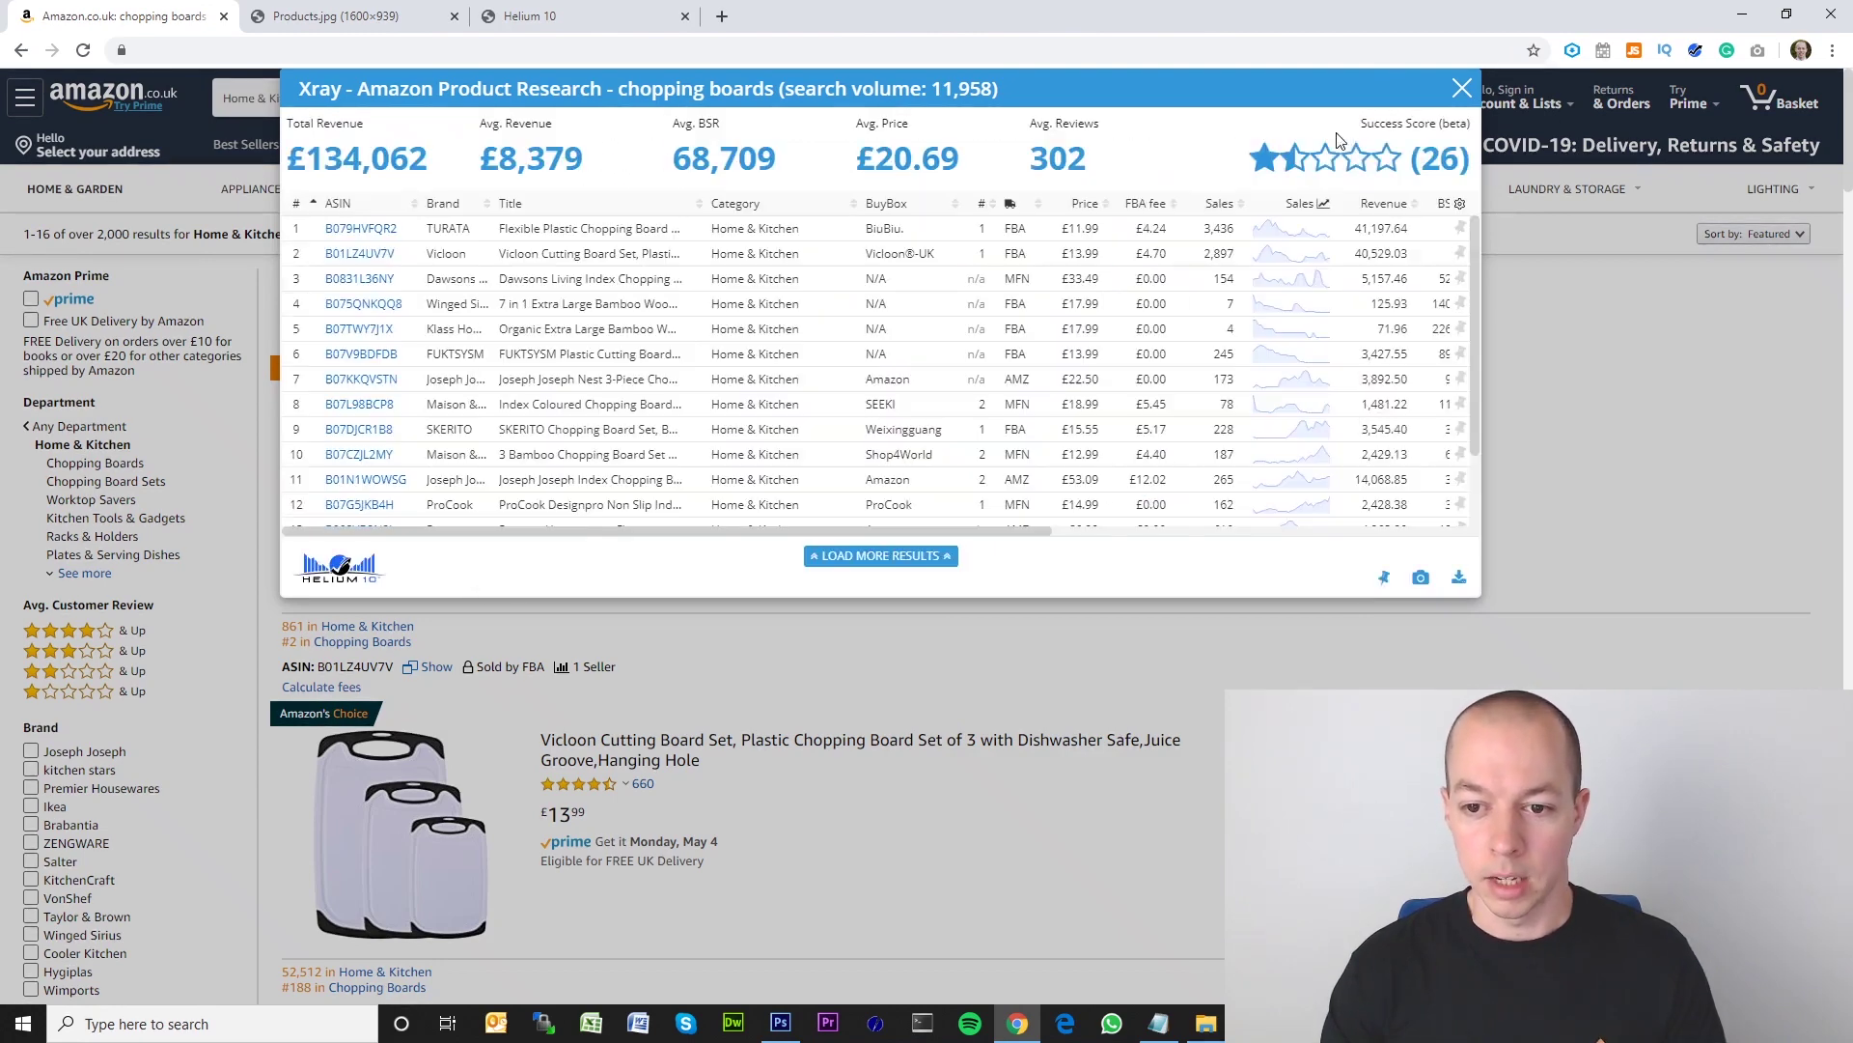
{"action": "left_click", "coordinate": [1308, 435]}
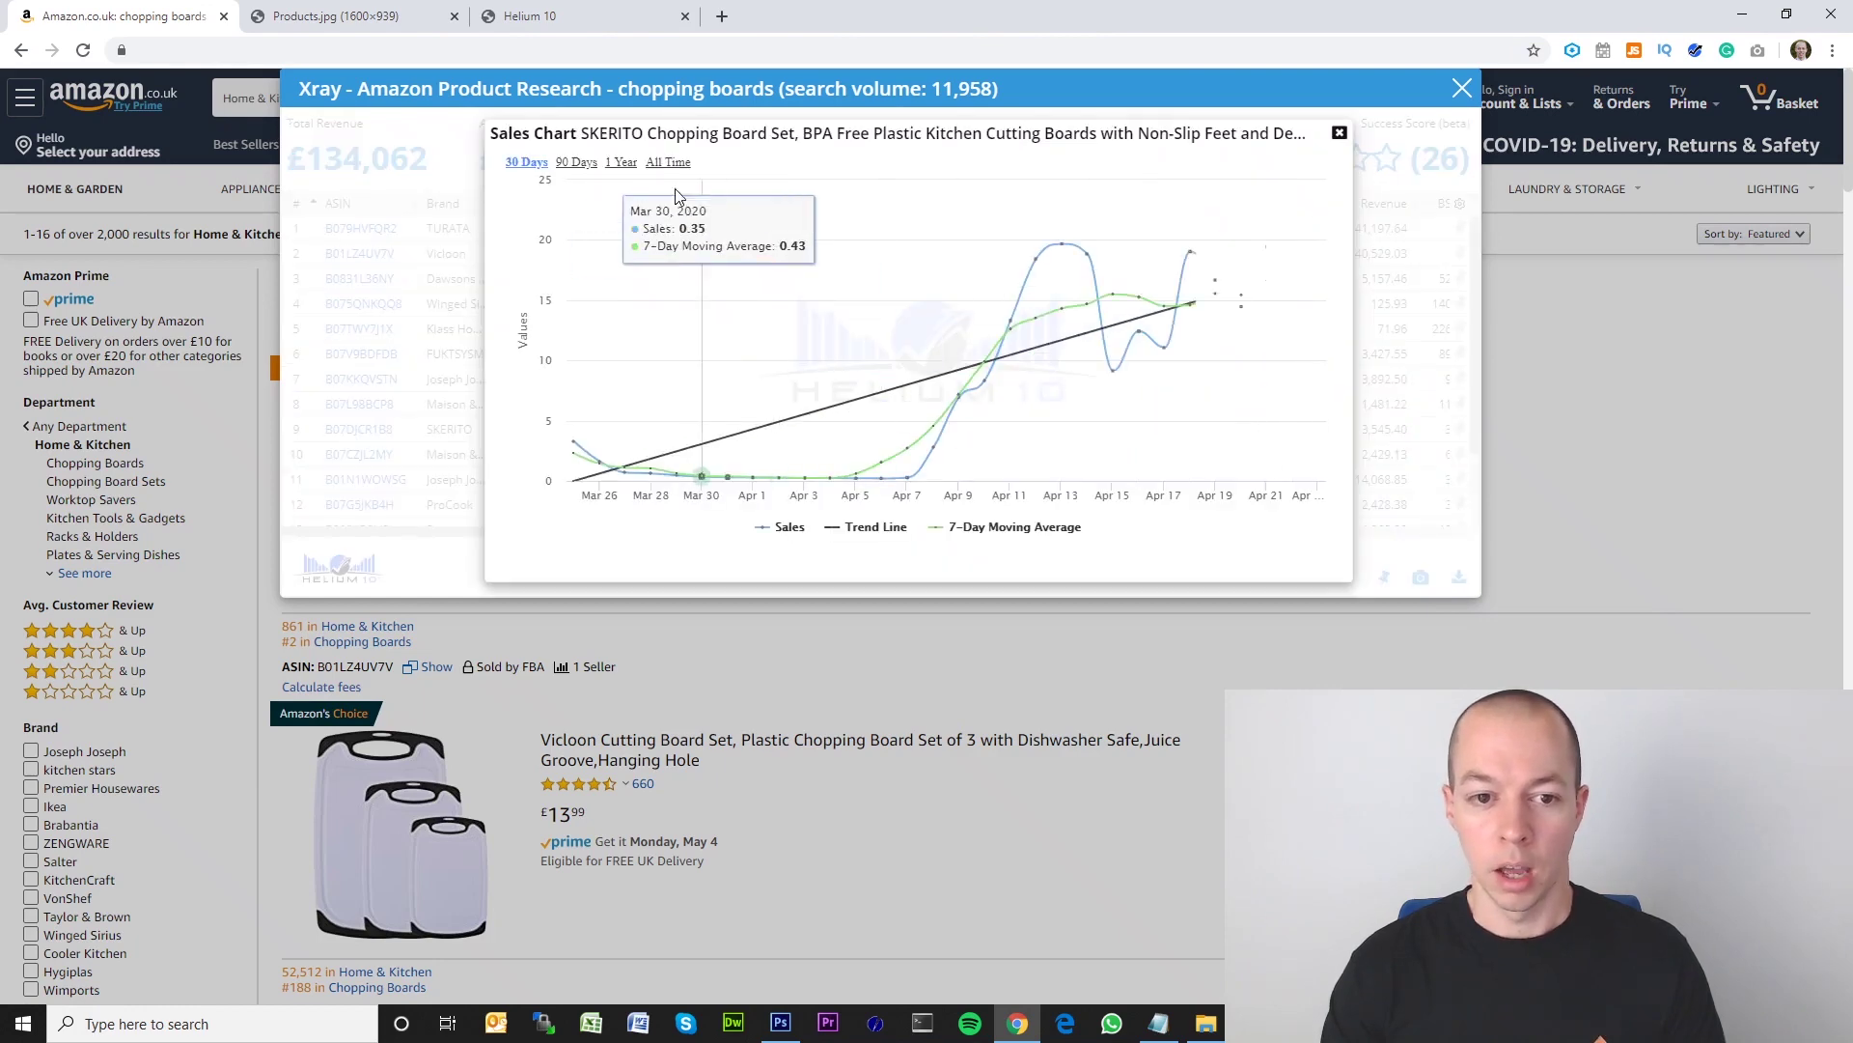
{"action": "left_click", "coordinate": [620, 163]}
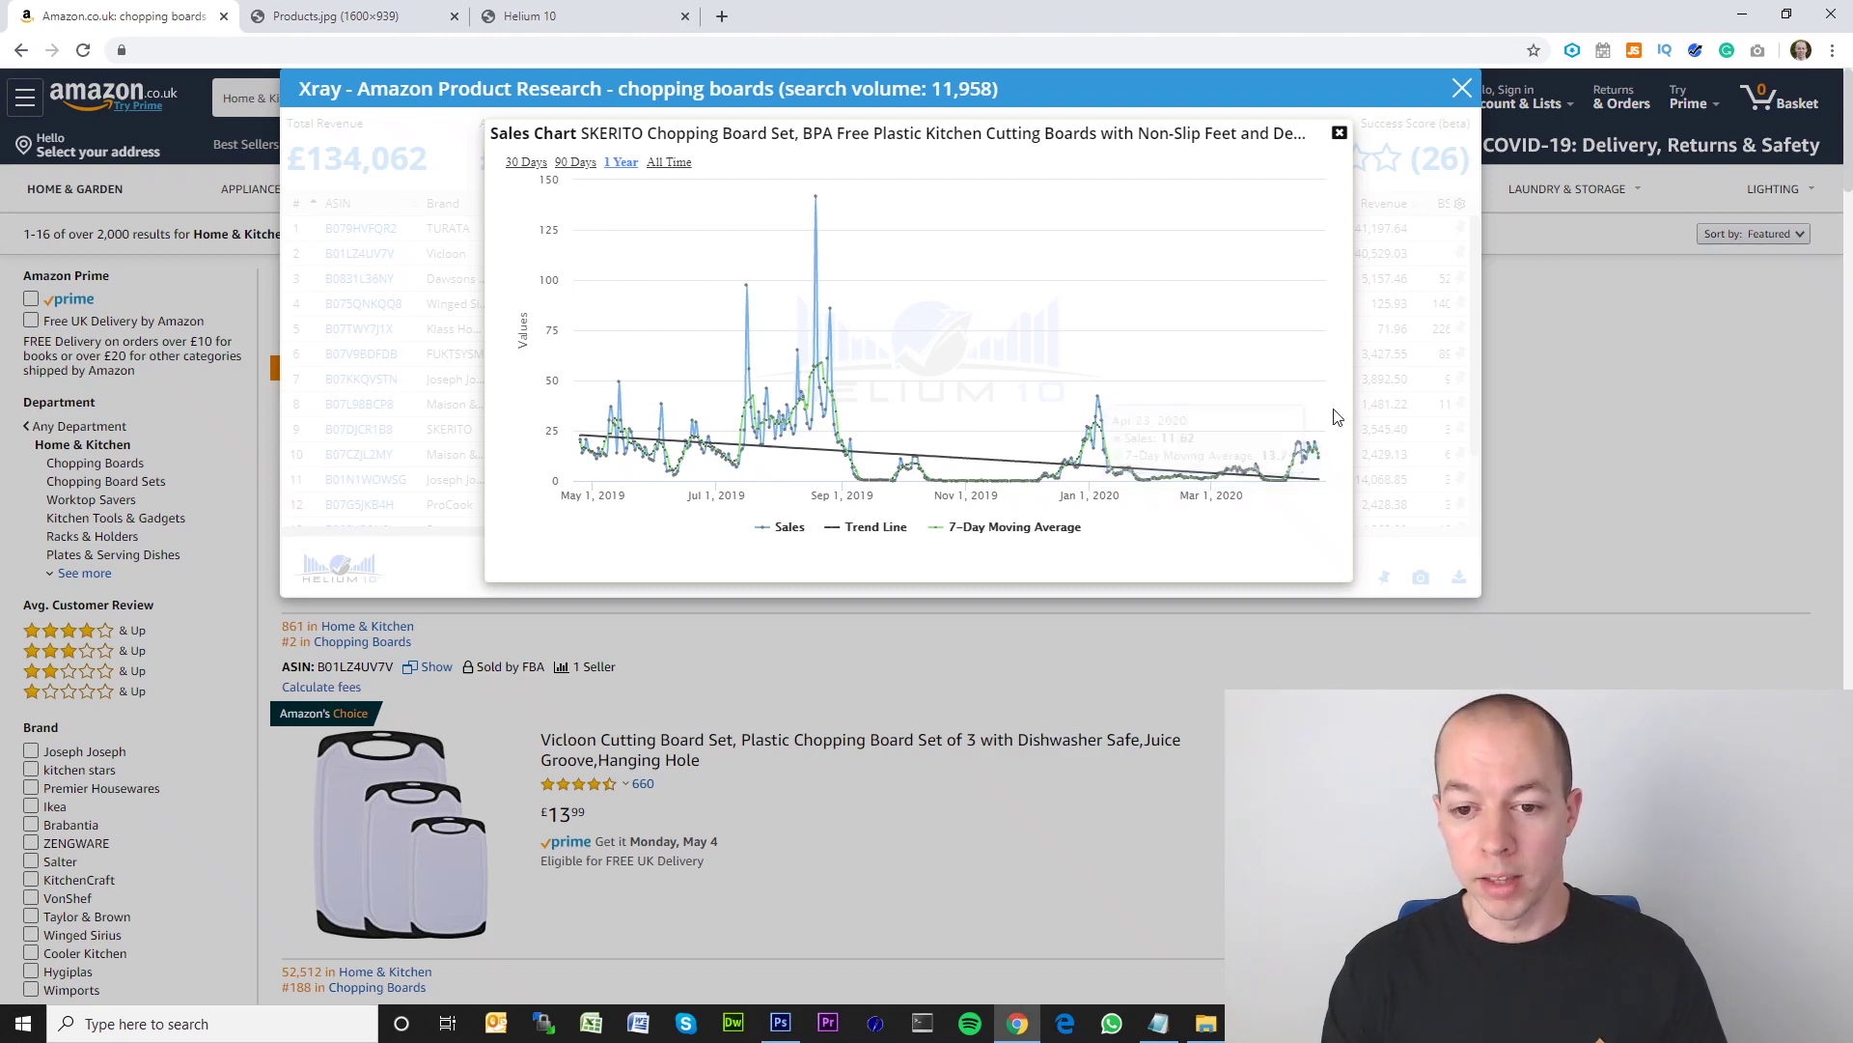
{"action": "left_click", "coordinate": [1339, 136]}
{"action": "left_click", "coordinate": [1461, 88]}
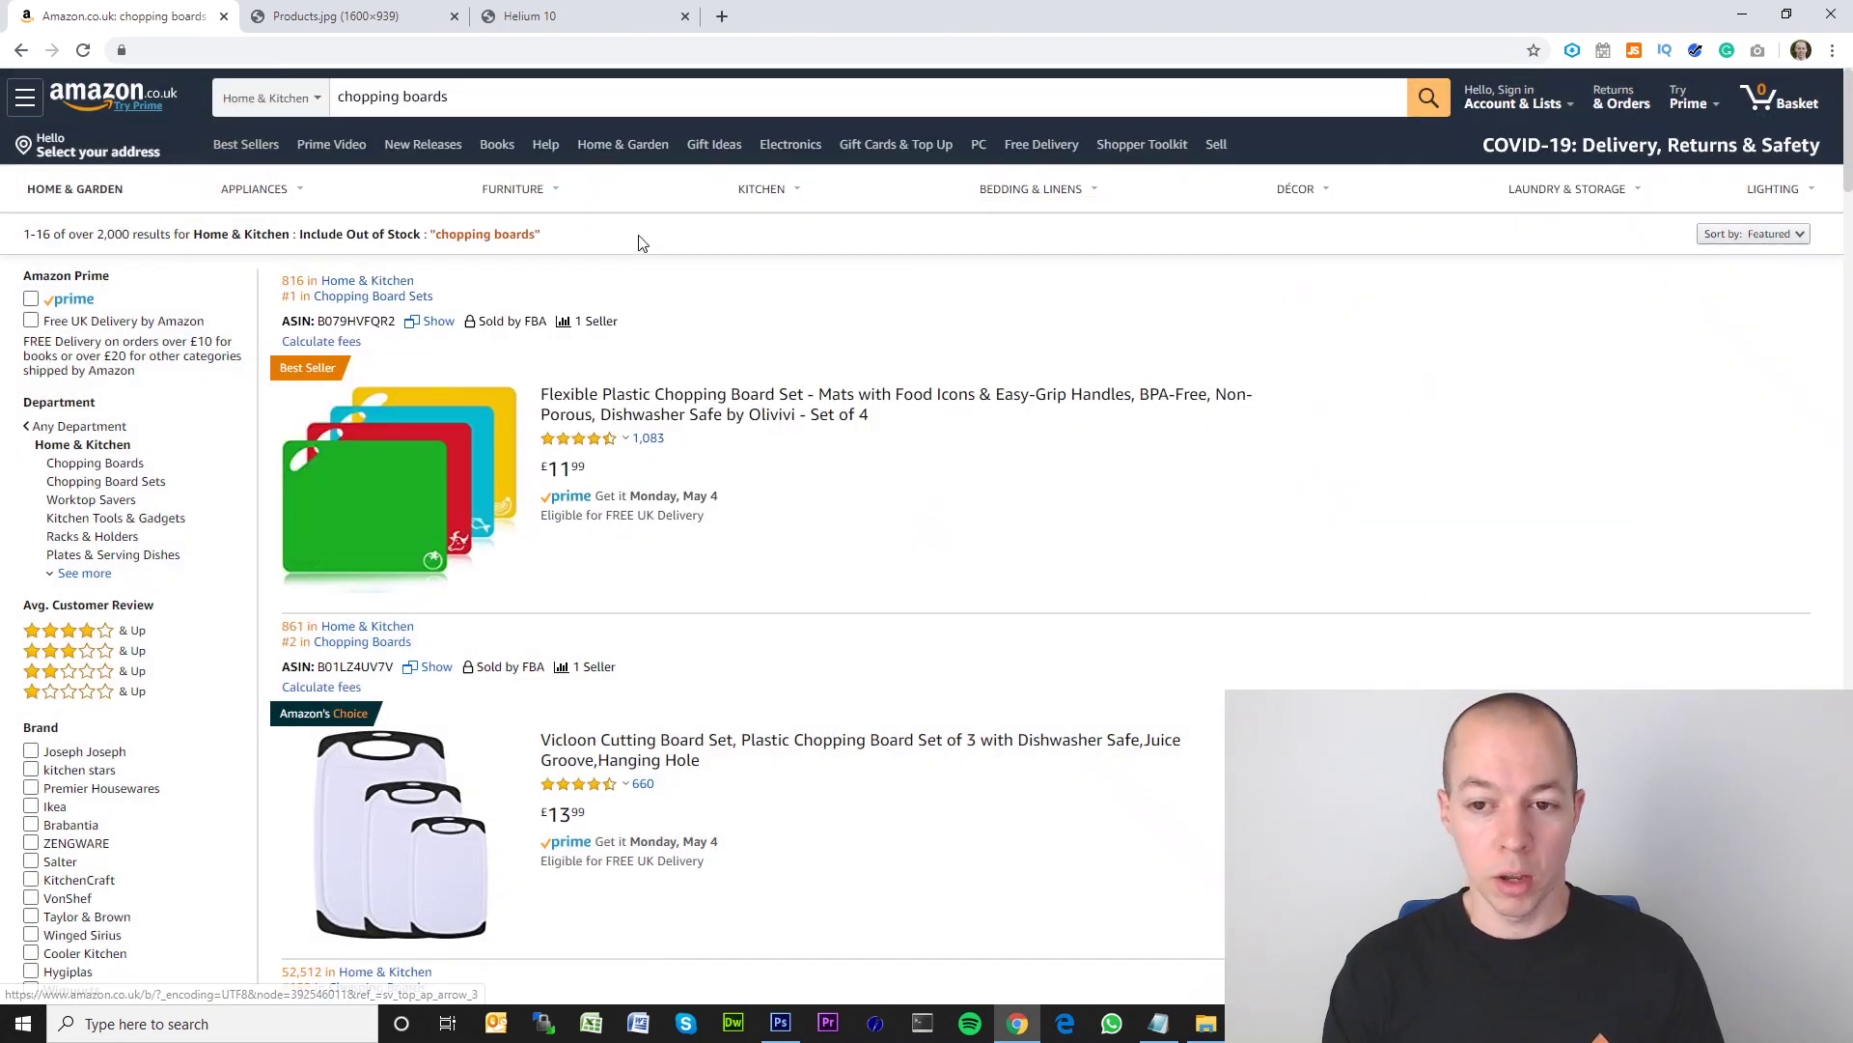
{"action": "mouse_move", "coordinate": [596, 210]}
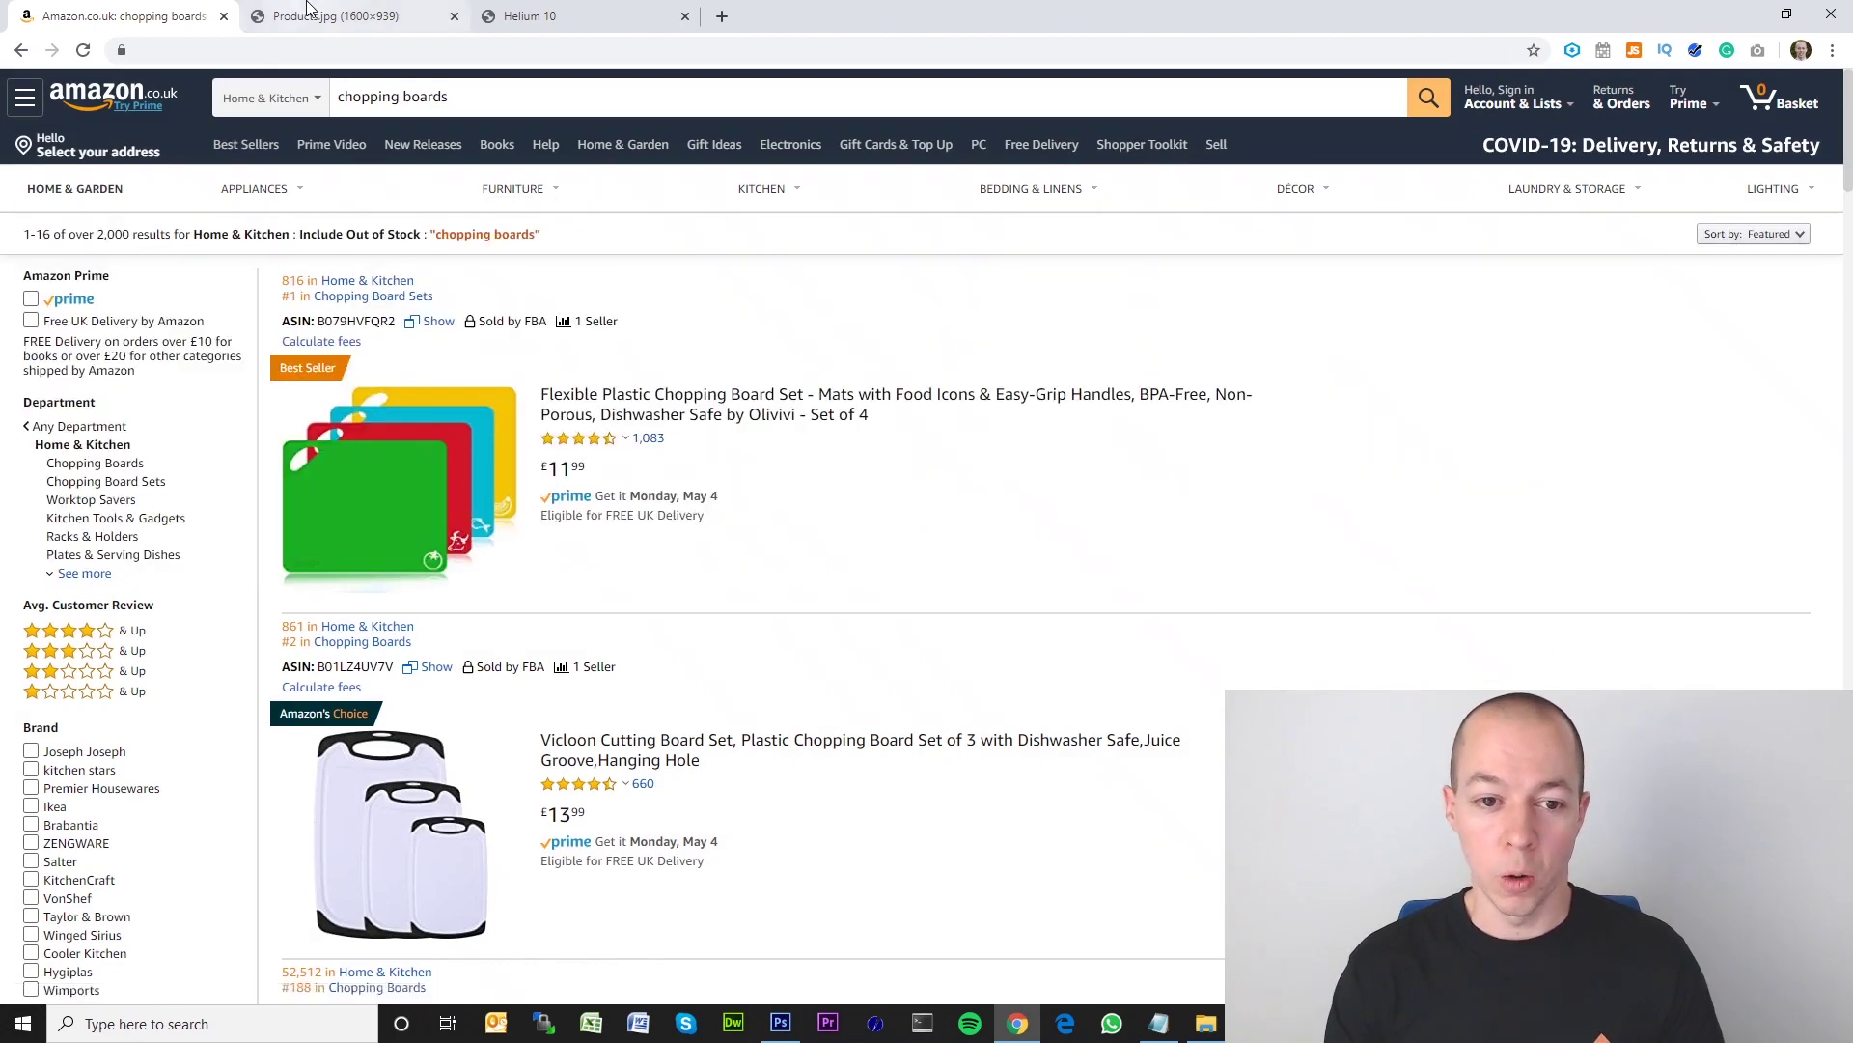
{"action": "left_click", "coordinate": [307, 11]}
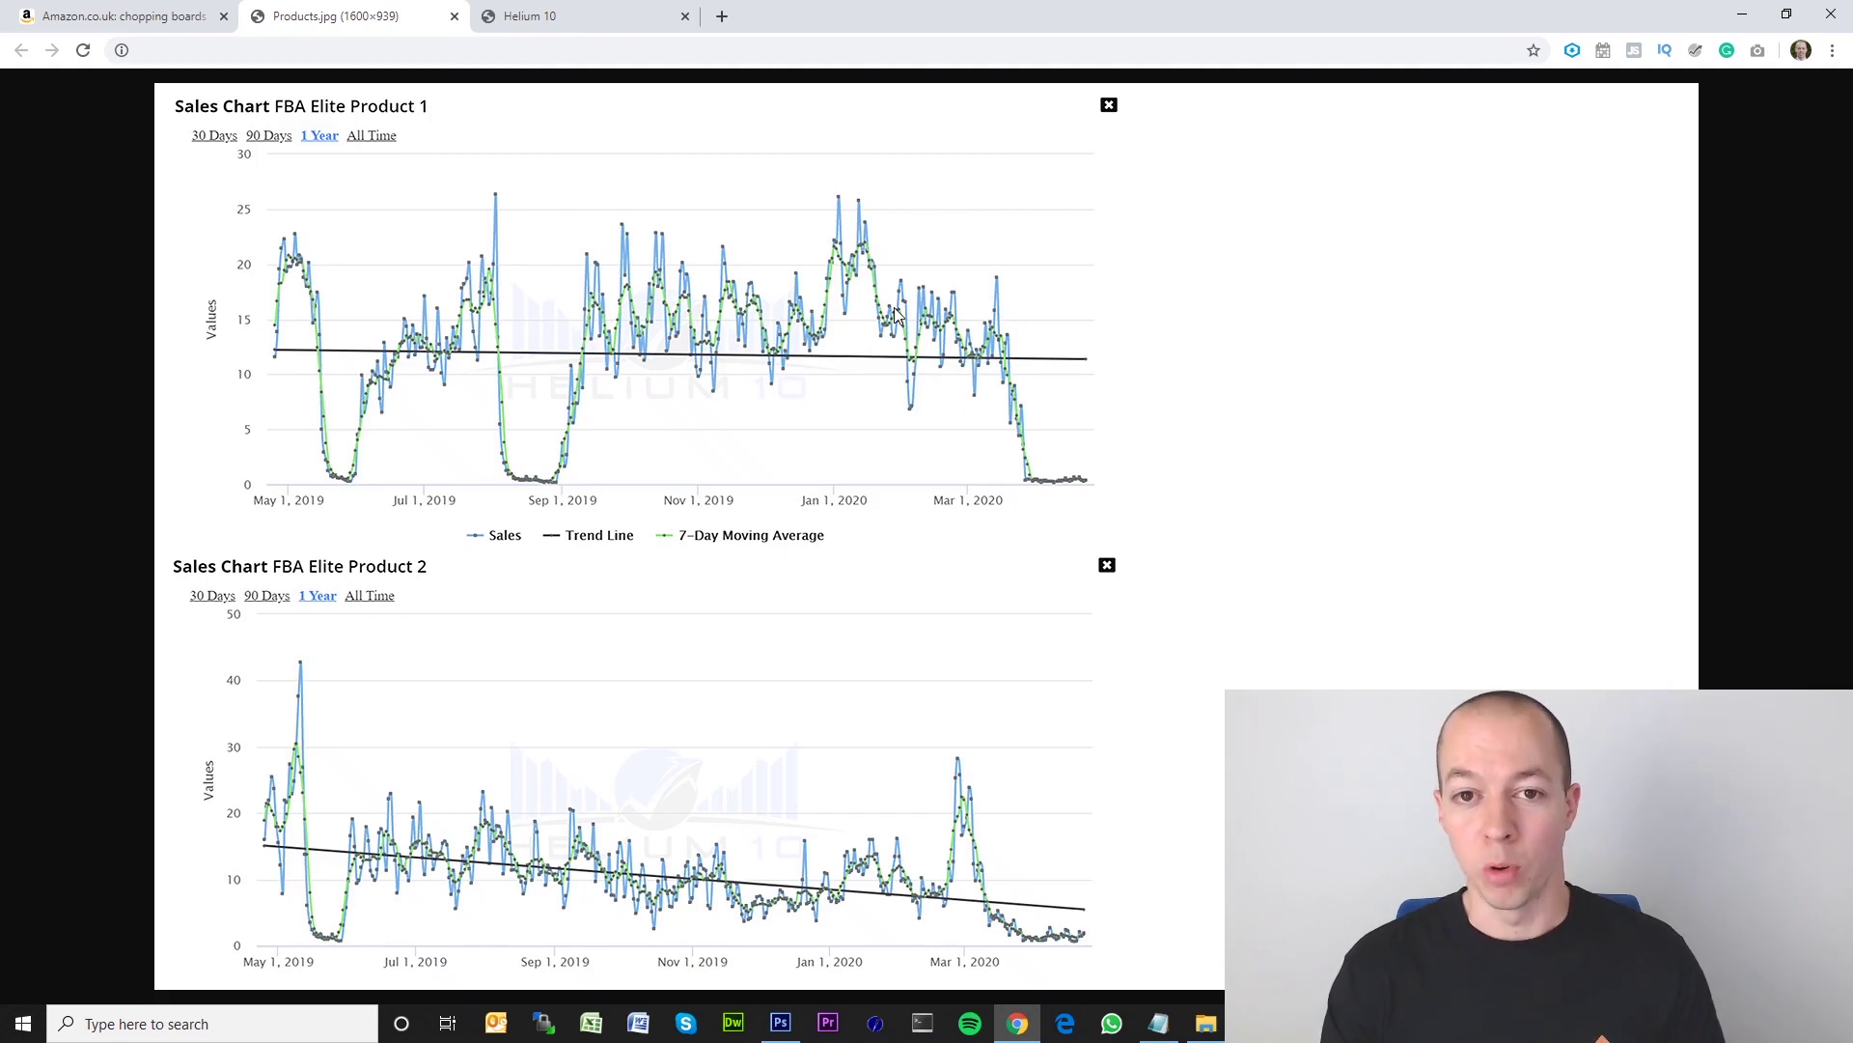
{"action": "left_click", "coordinate": [138, 16]}
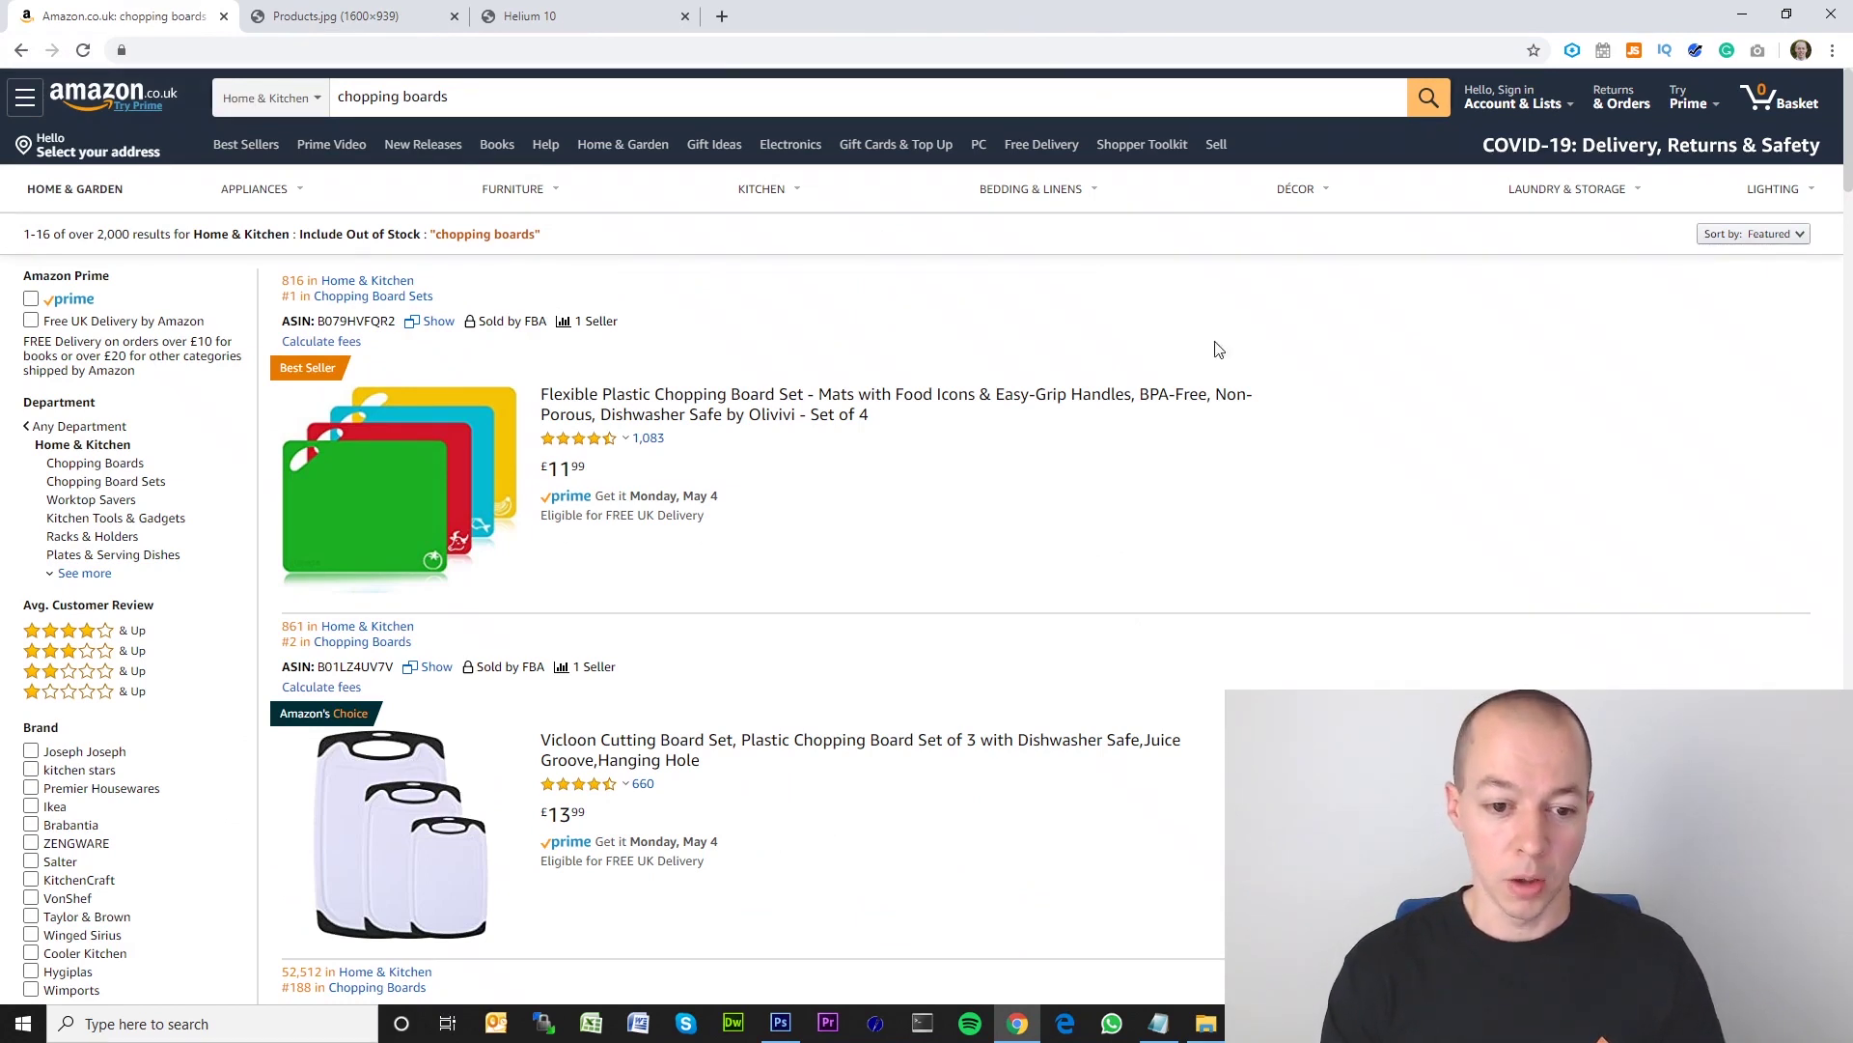
Open the Dawsons Living Index board set page and scroll to Helium 10's rank chart and calculator.
{"action": "scroll", "coordinate": [1847, 188], "scroll_direction": "down", "scroll_amount": 5}
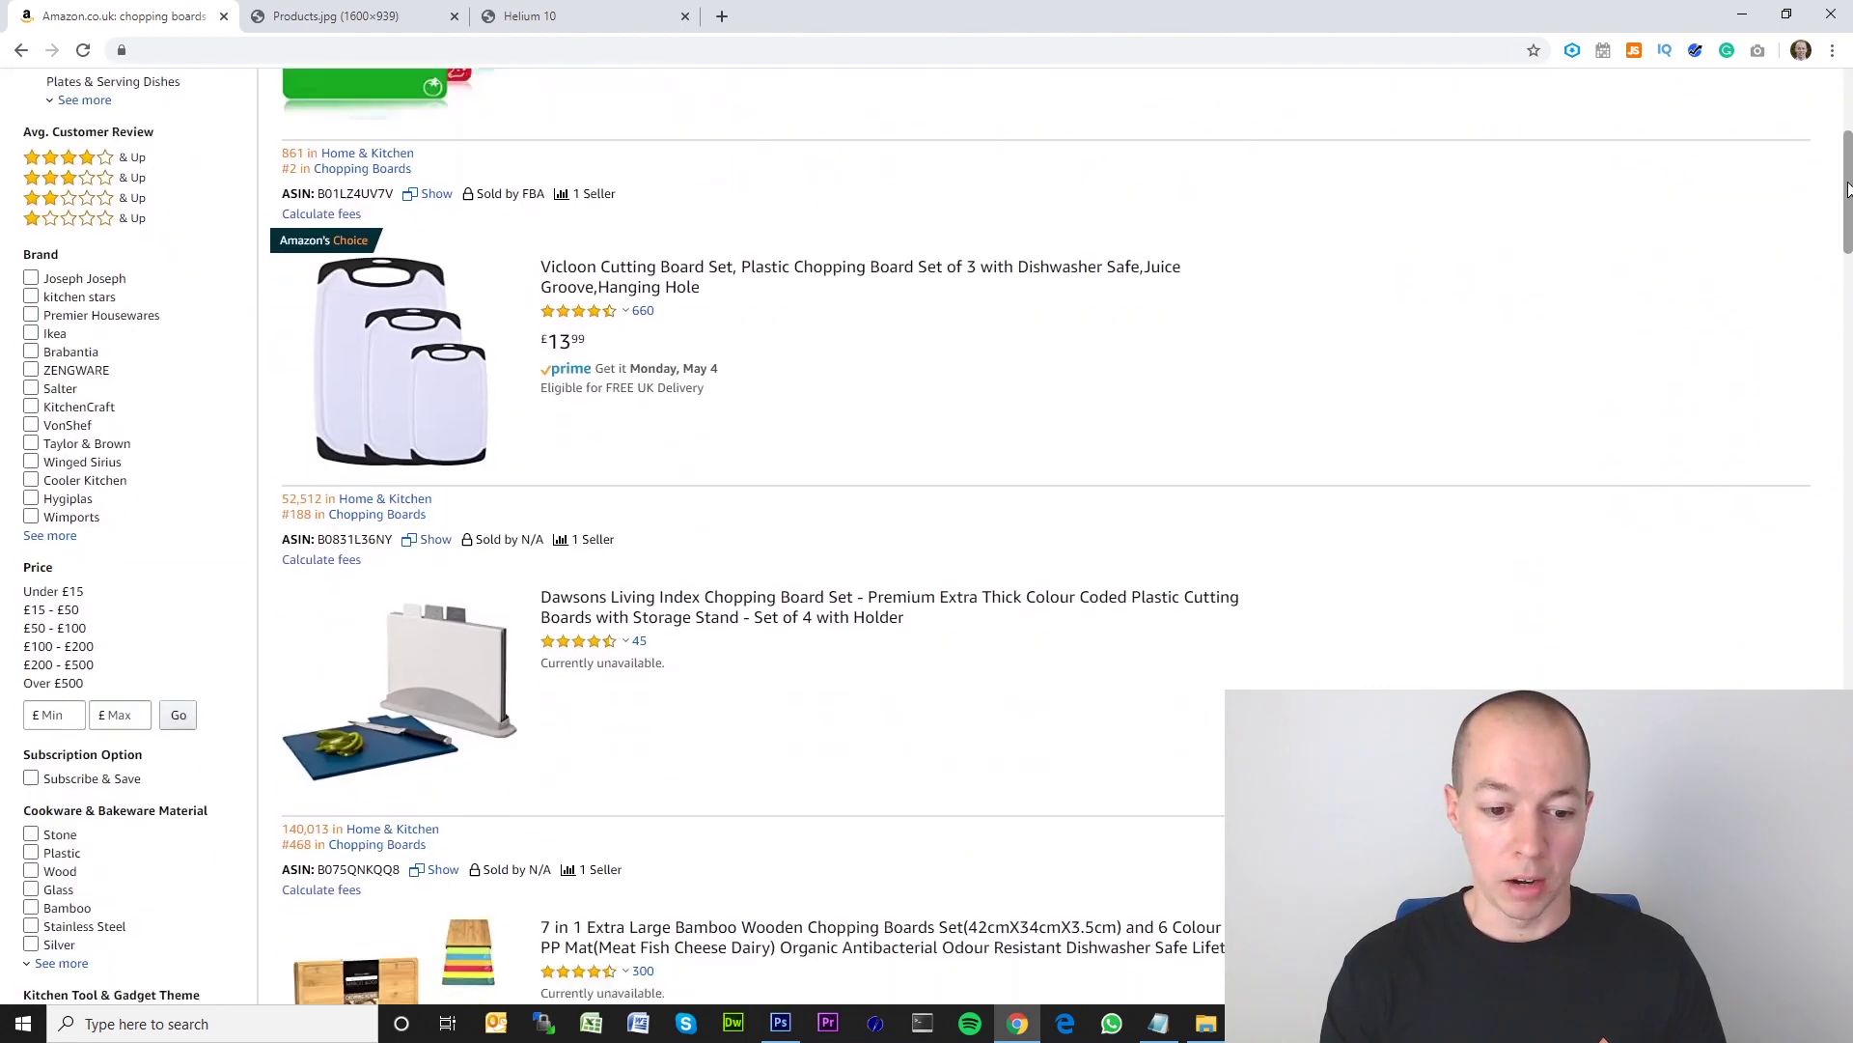
{"action": "scroll", "coordinate": [1848, 188], "scroll_direction": "down", "scroll_amount": 1}
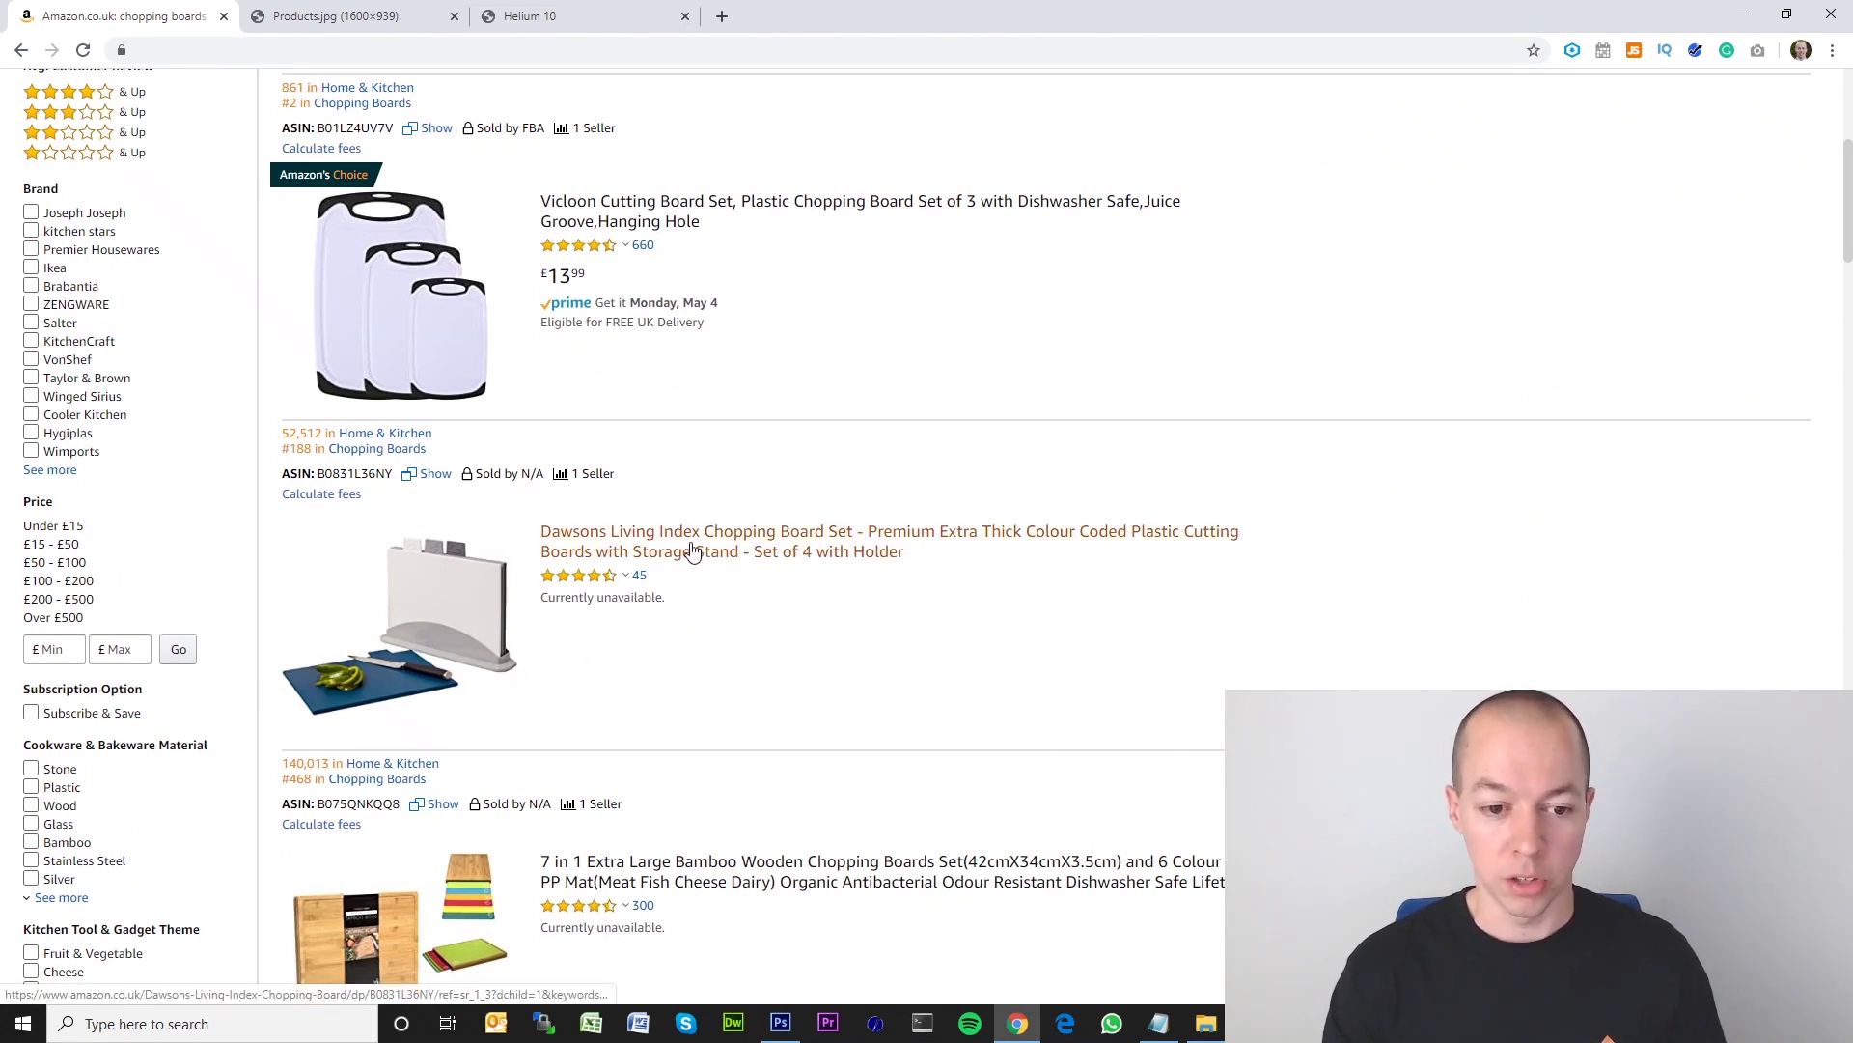
{"action": "left_click", "coordinate": [640, 550]}
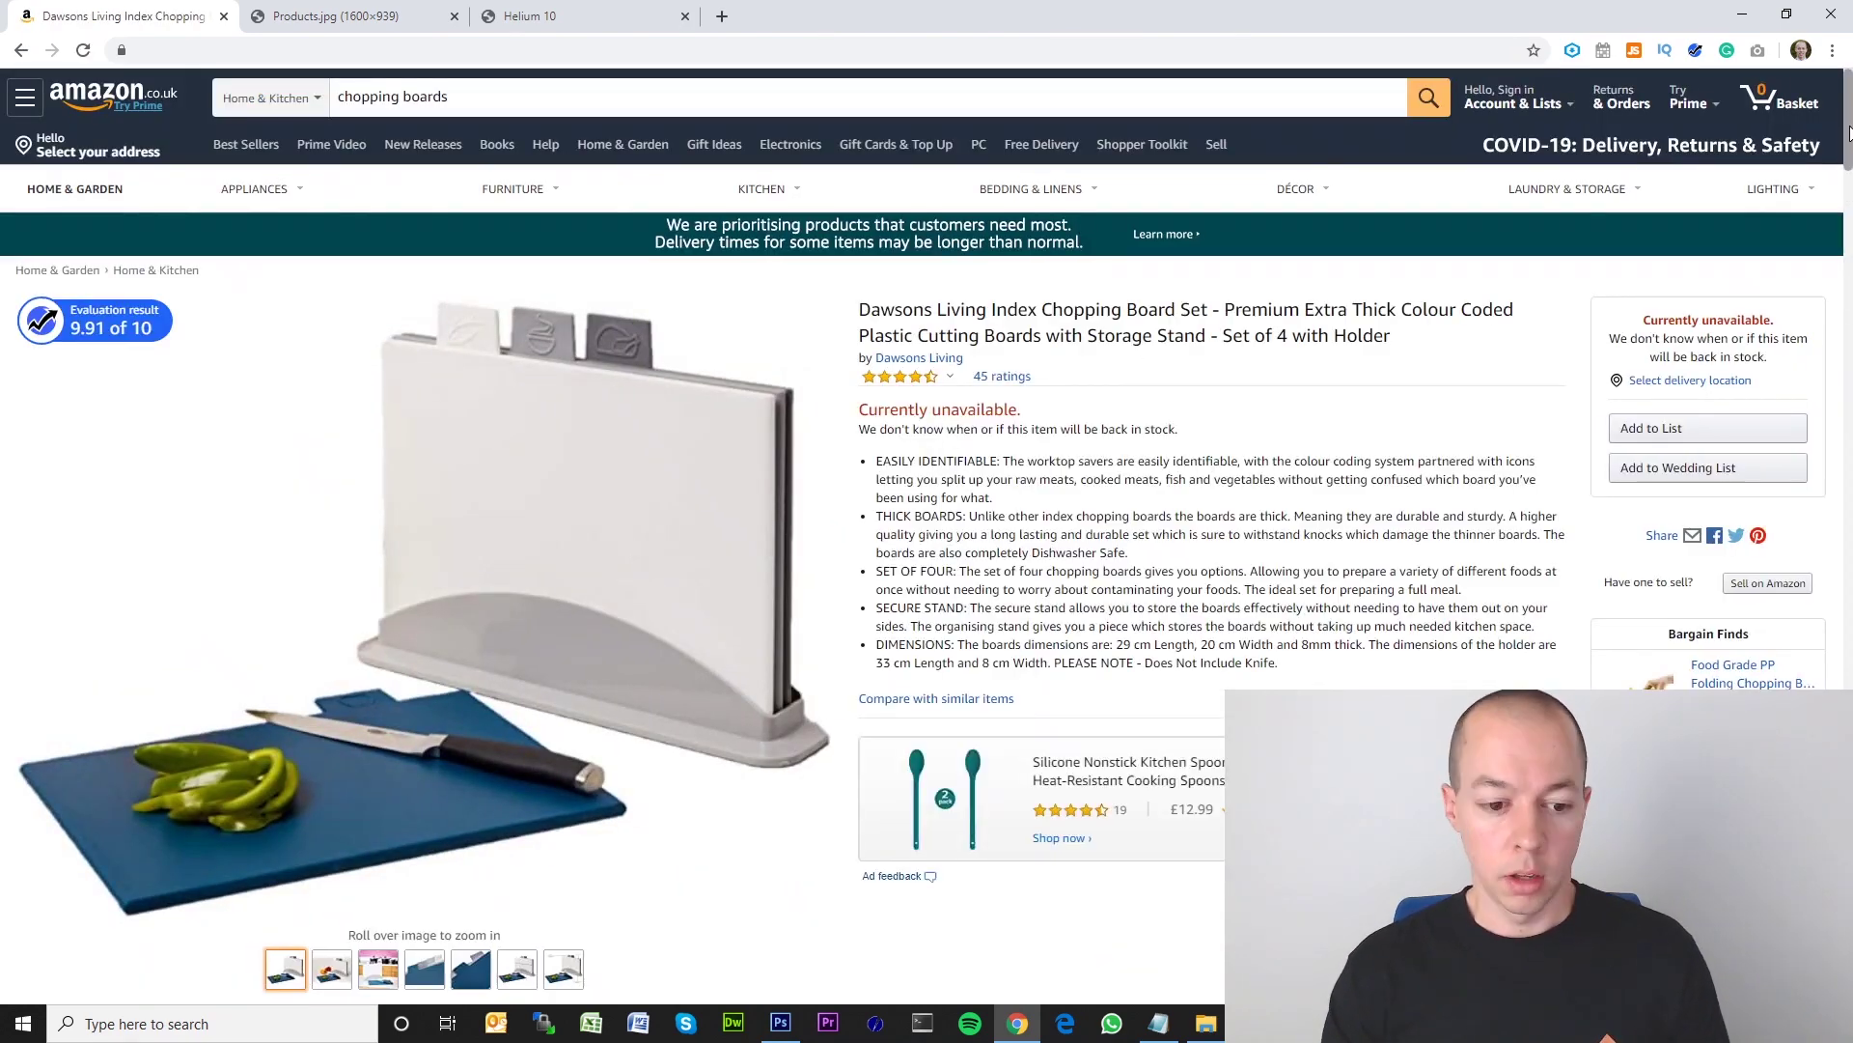
{"action": "left_click_drag", "start_coordinate": [1848, 132], "coordinate": [1849, 212]}
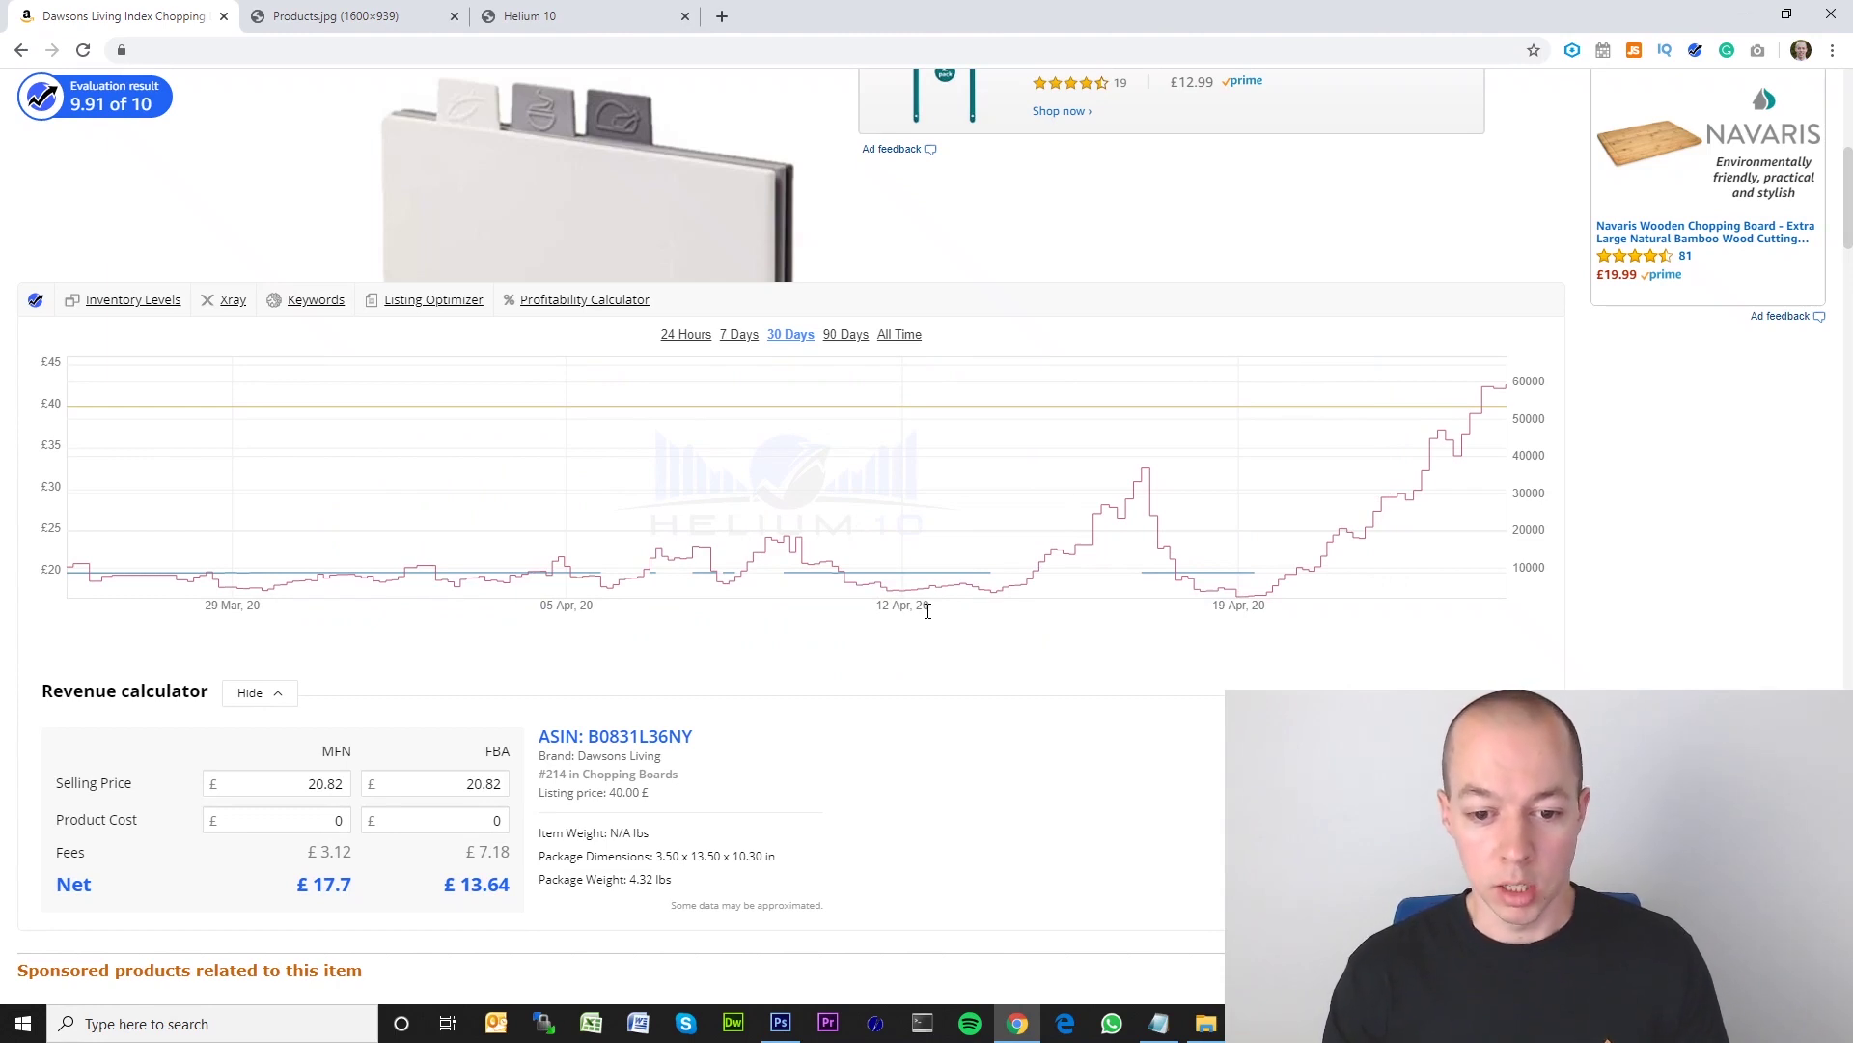
Return to the results and open the Flexible Plastic set in a new tab and the Vicloon page.
{"action": "left_click", "coordinate": [21, 49]}
{"action": "scroll", "coordinate": [606, 505], "scroll_direction": "up", "scroll_amount": 7}
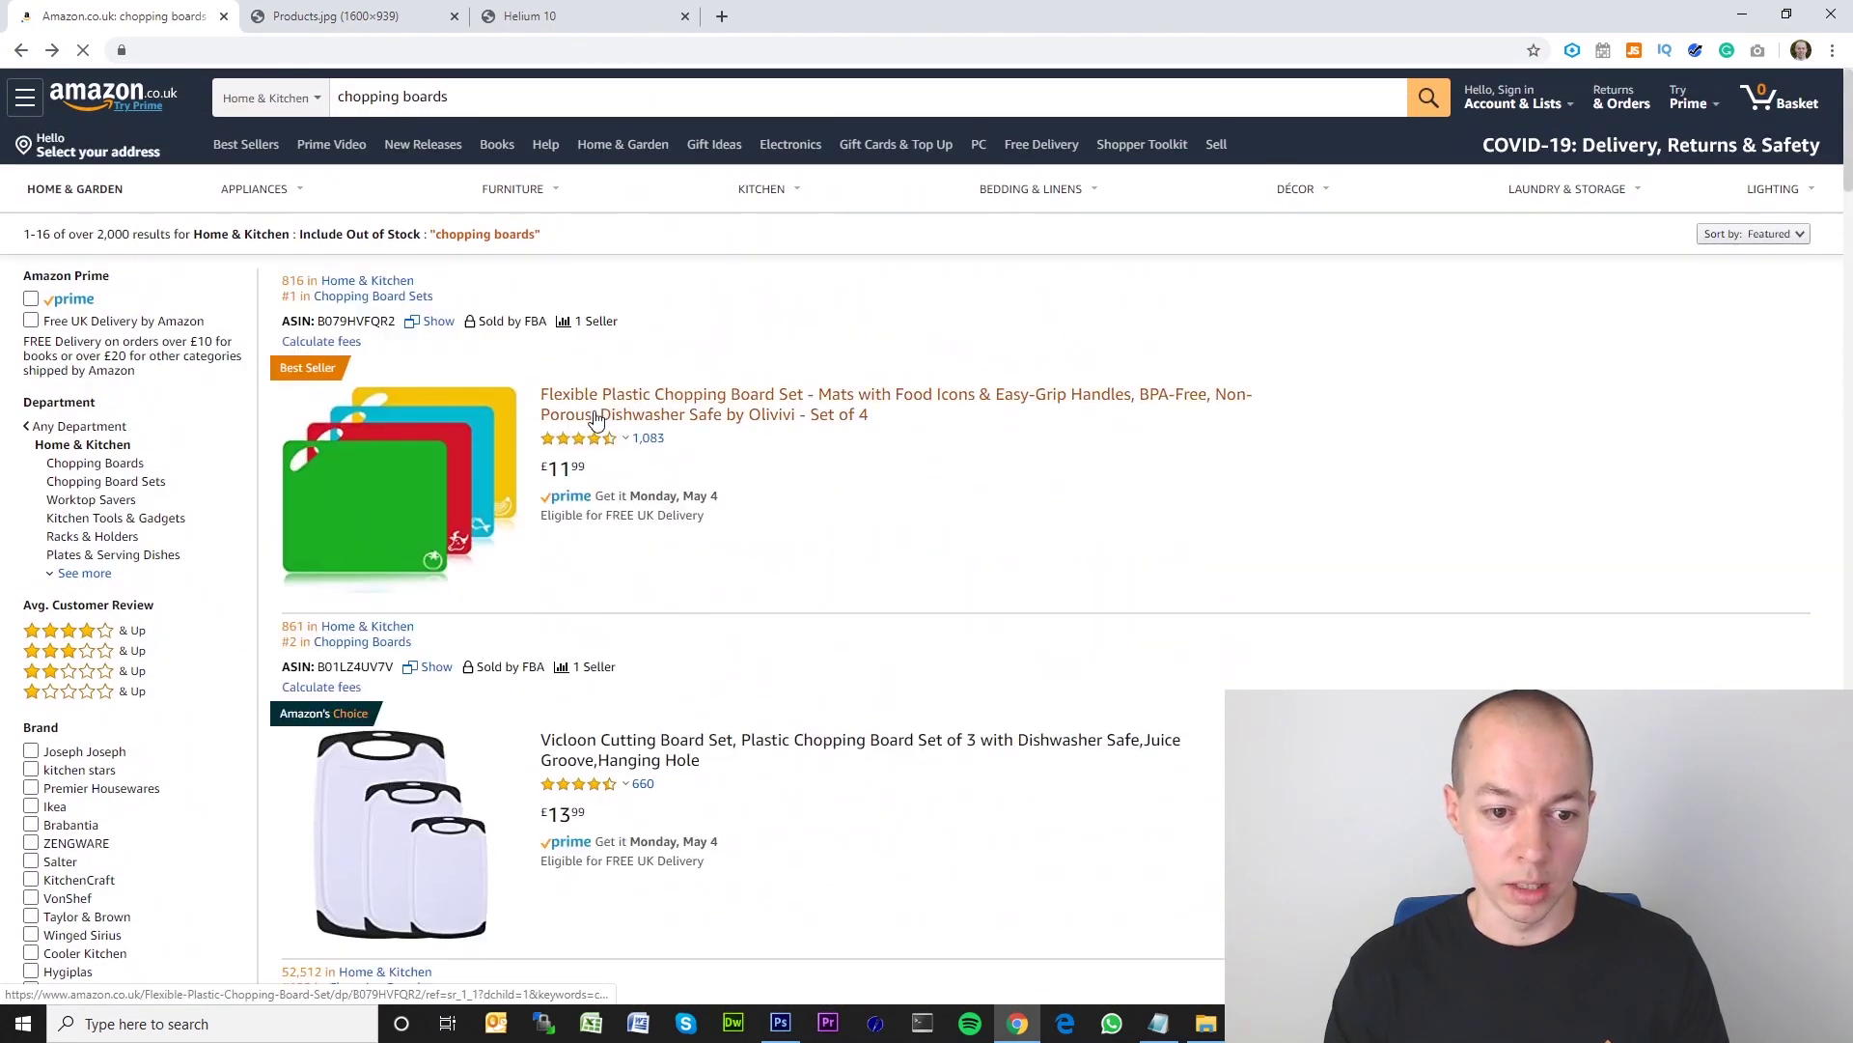
{"action": "middle_click", "coordinate": [603, 406]}
{"action": "left_click", "coordinate": [592, 743]}
Show the Flexible Plastic set's 90 Days price and rank history, then switch to Vicloon's page.
{"action": "left_click", "coordinate": [335, 10]}
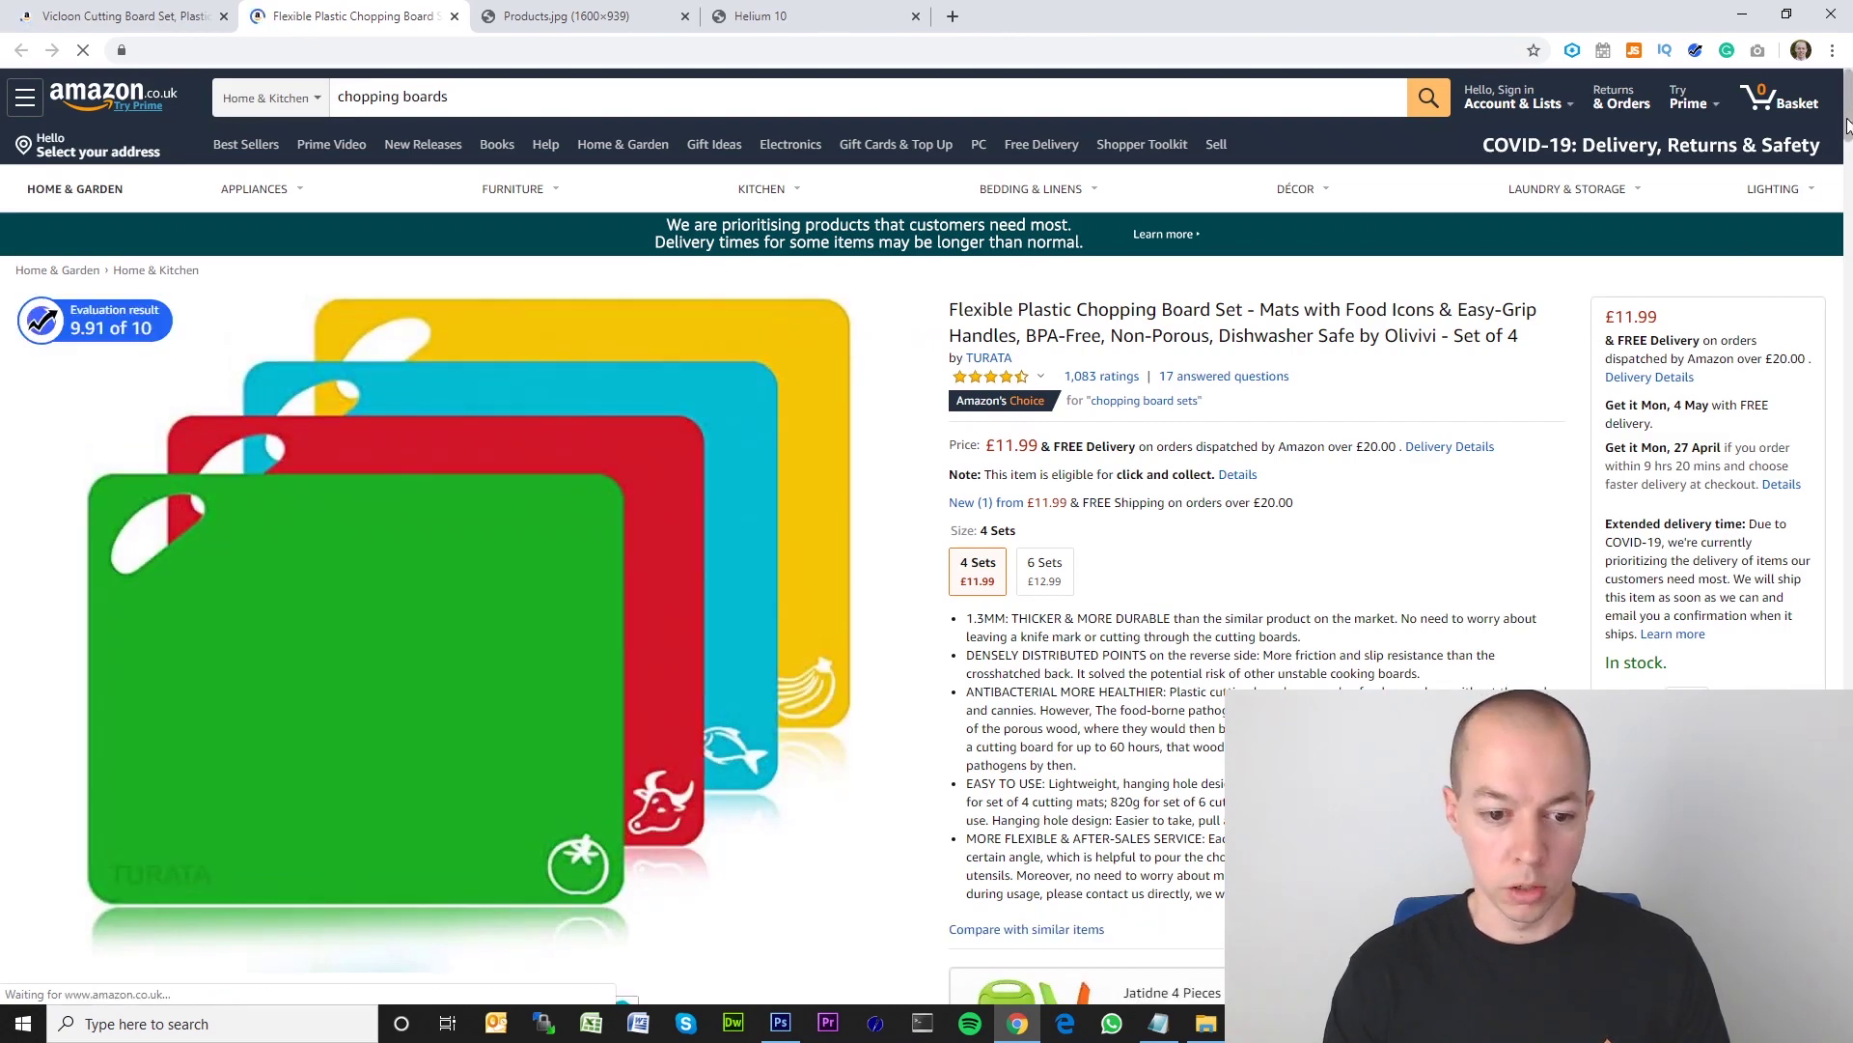
{"action": "left_click_drag", "start_coordinate": [1848, 101], "coordinate": [1848, 169]}
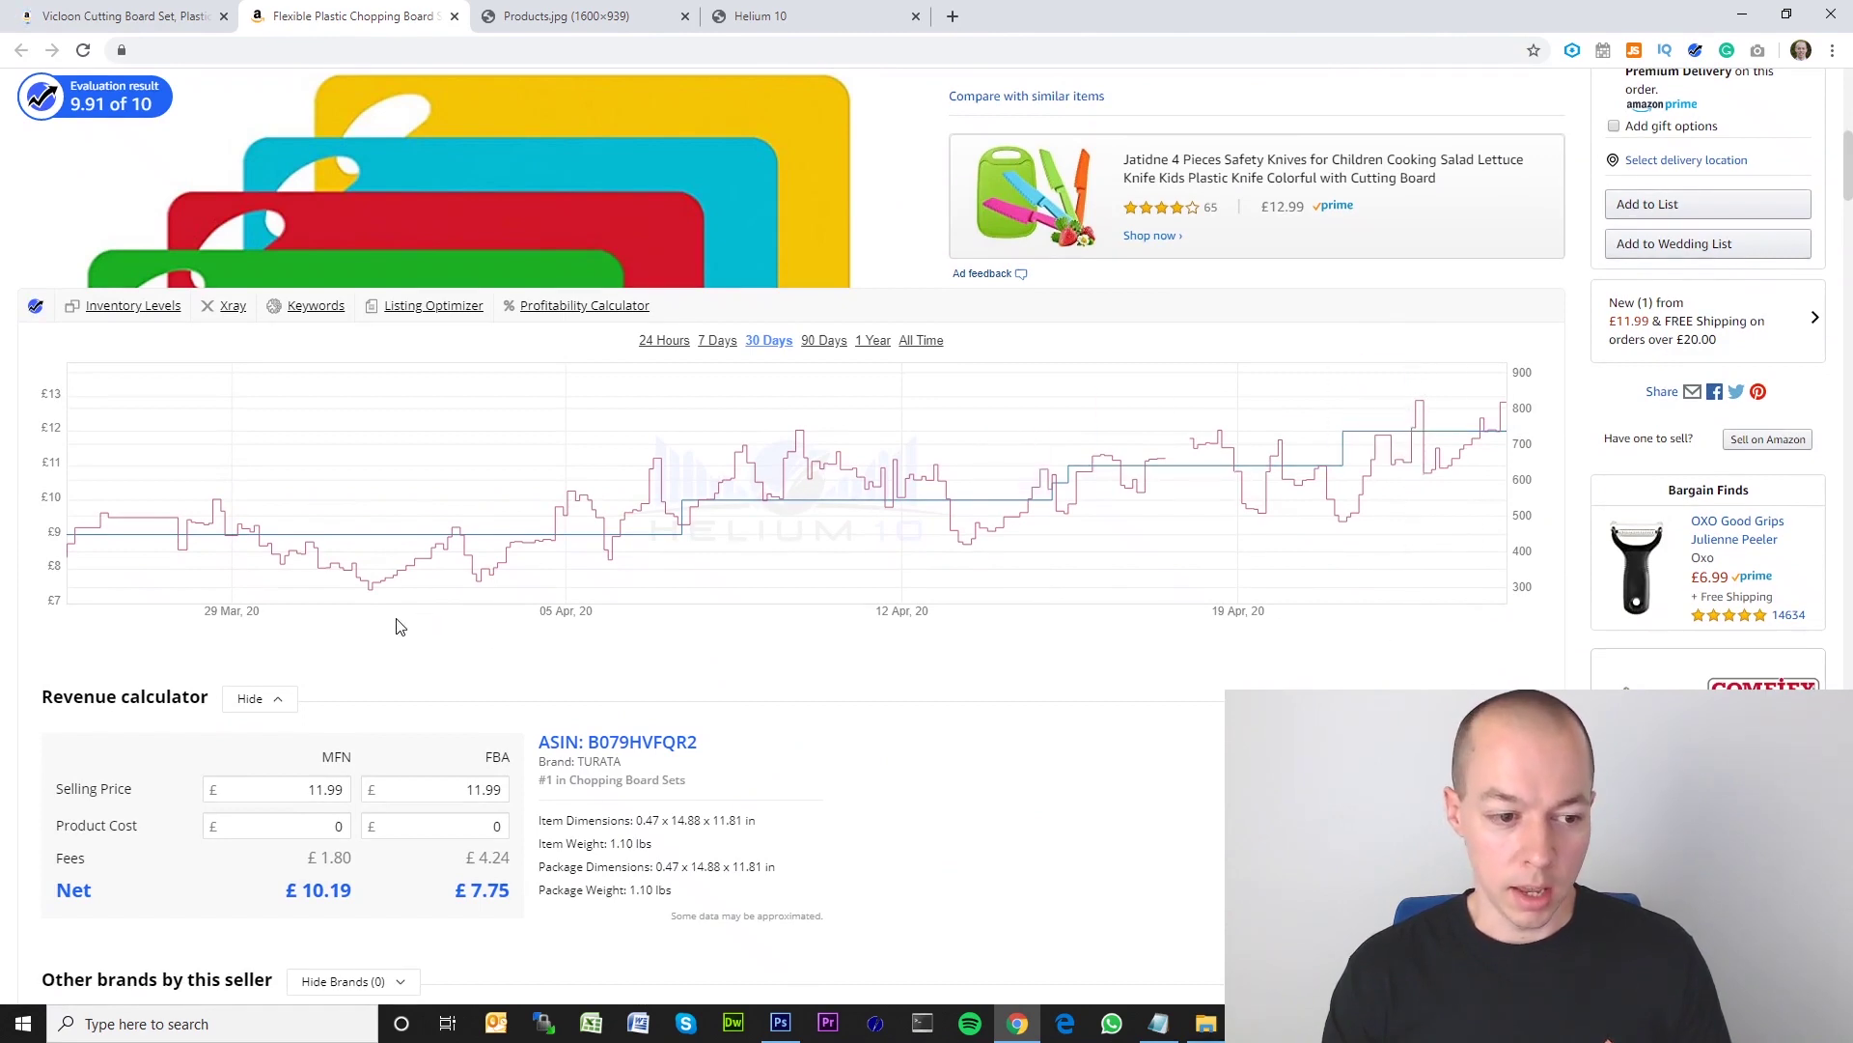
{"action": "mouse_move", "coordinate": [65, 540]}
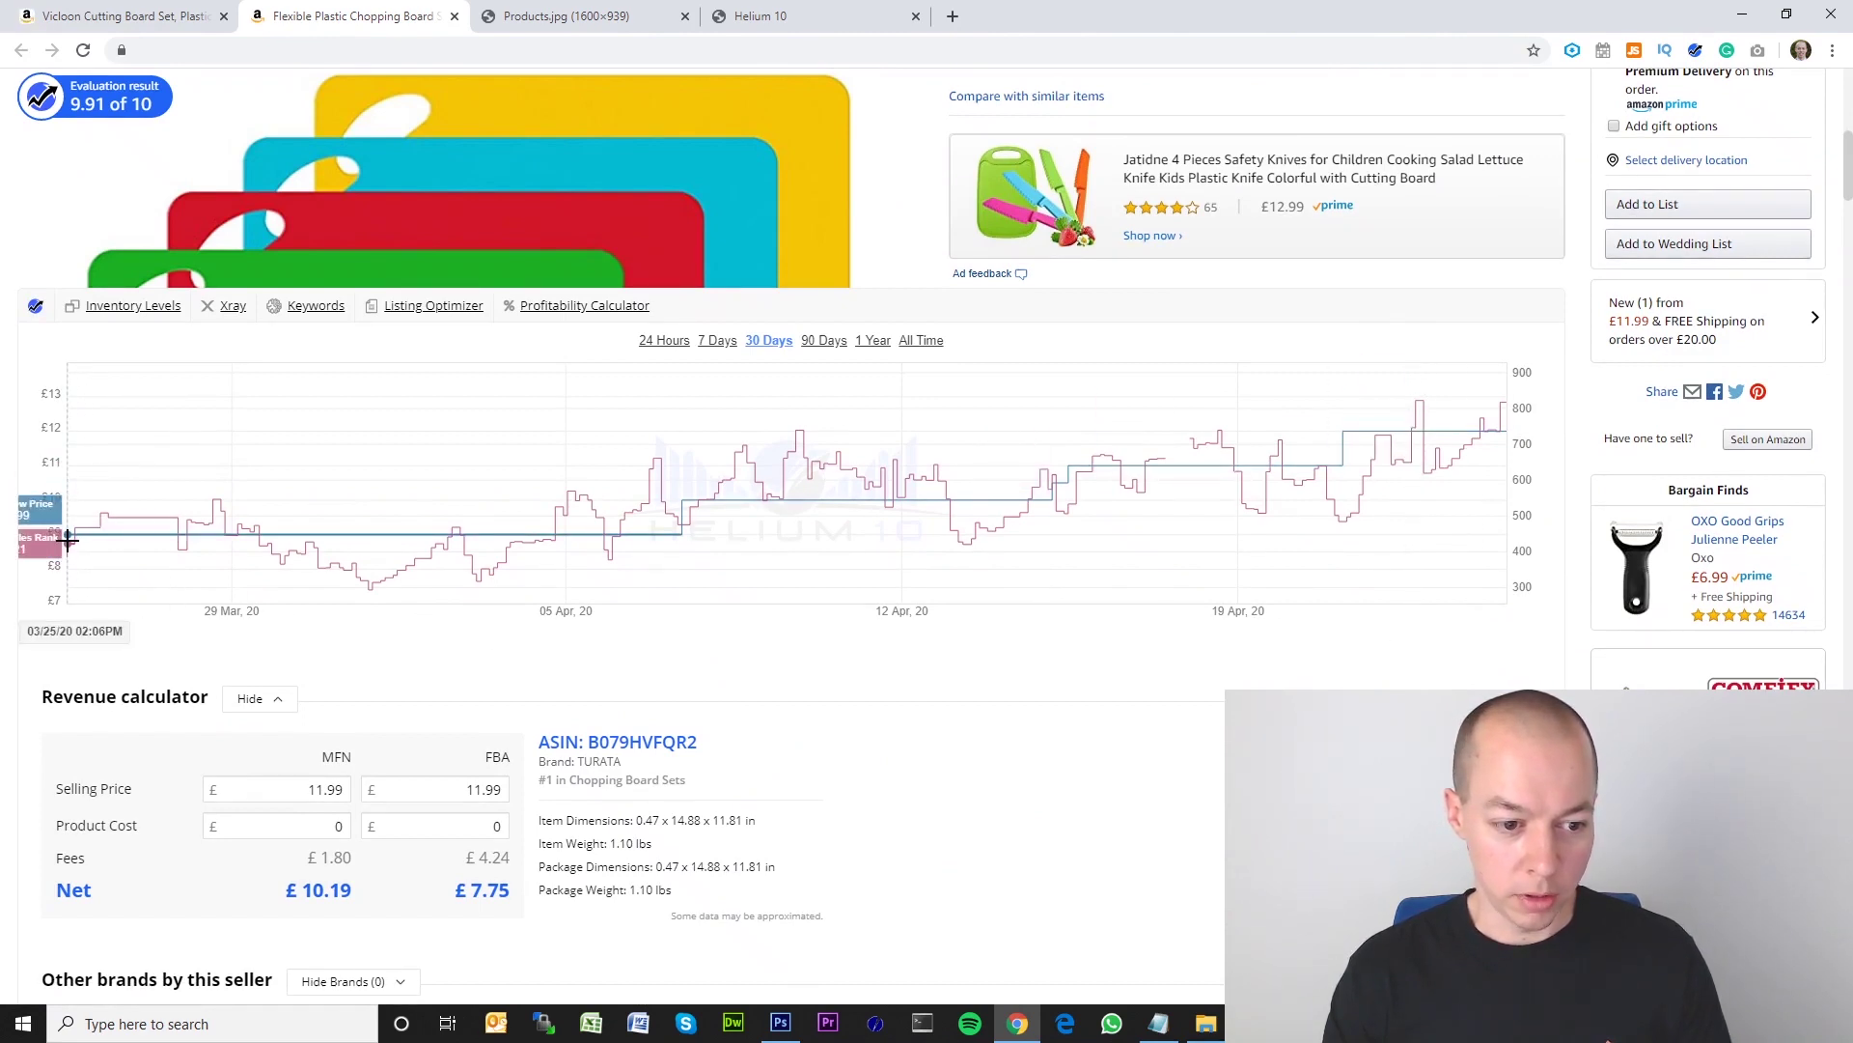
{"action": "left_click", "coordinate": [817, 342]}
{"action": "mouse_move", "coordinate": [107, 598]}
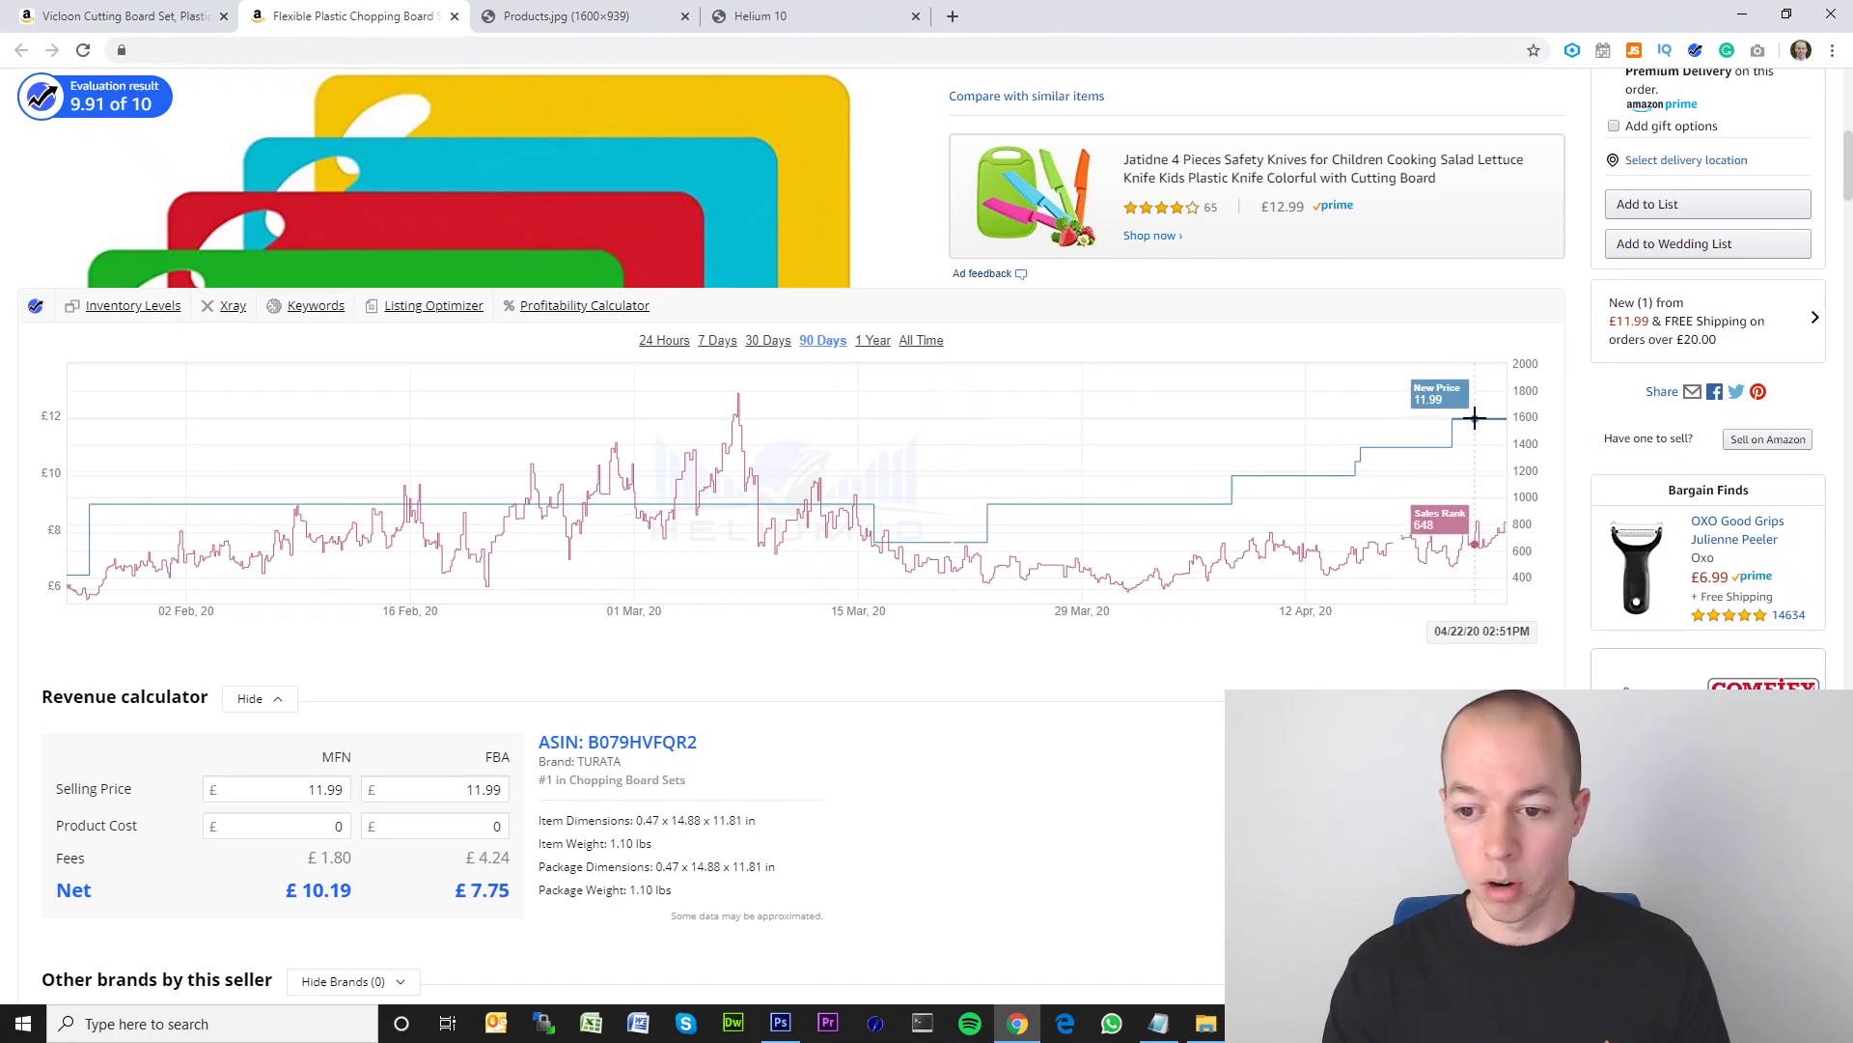
{"action": "key", "text": "ctrl+shift+Tab"}
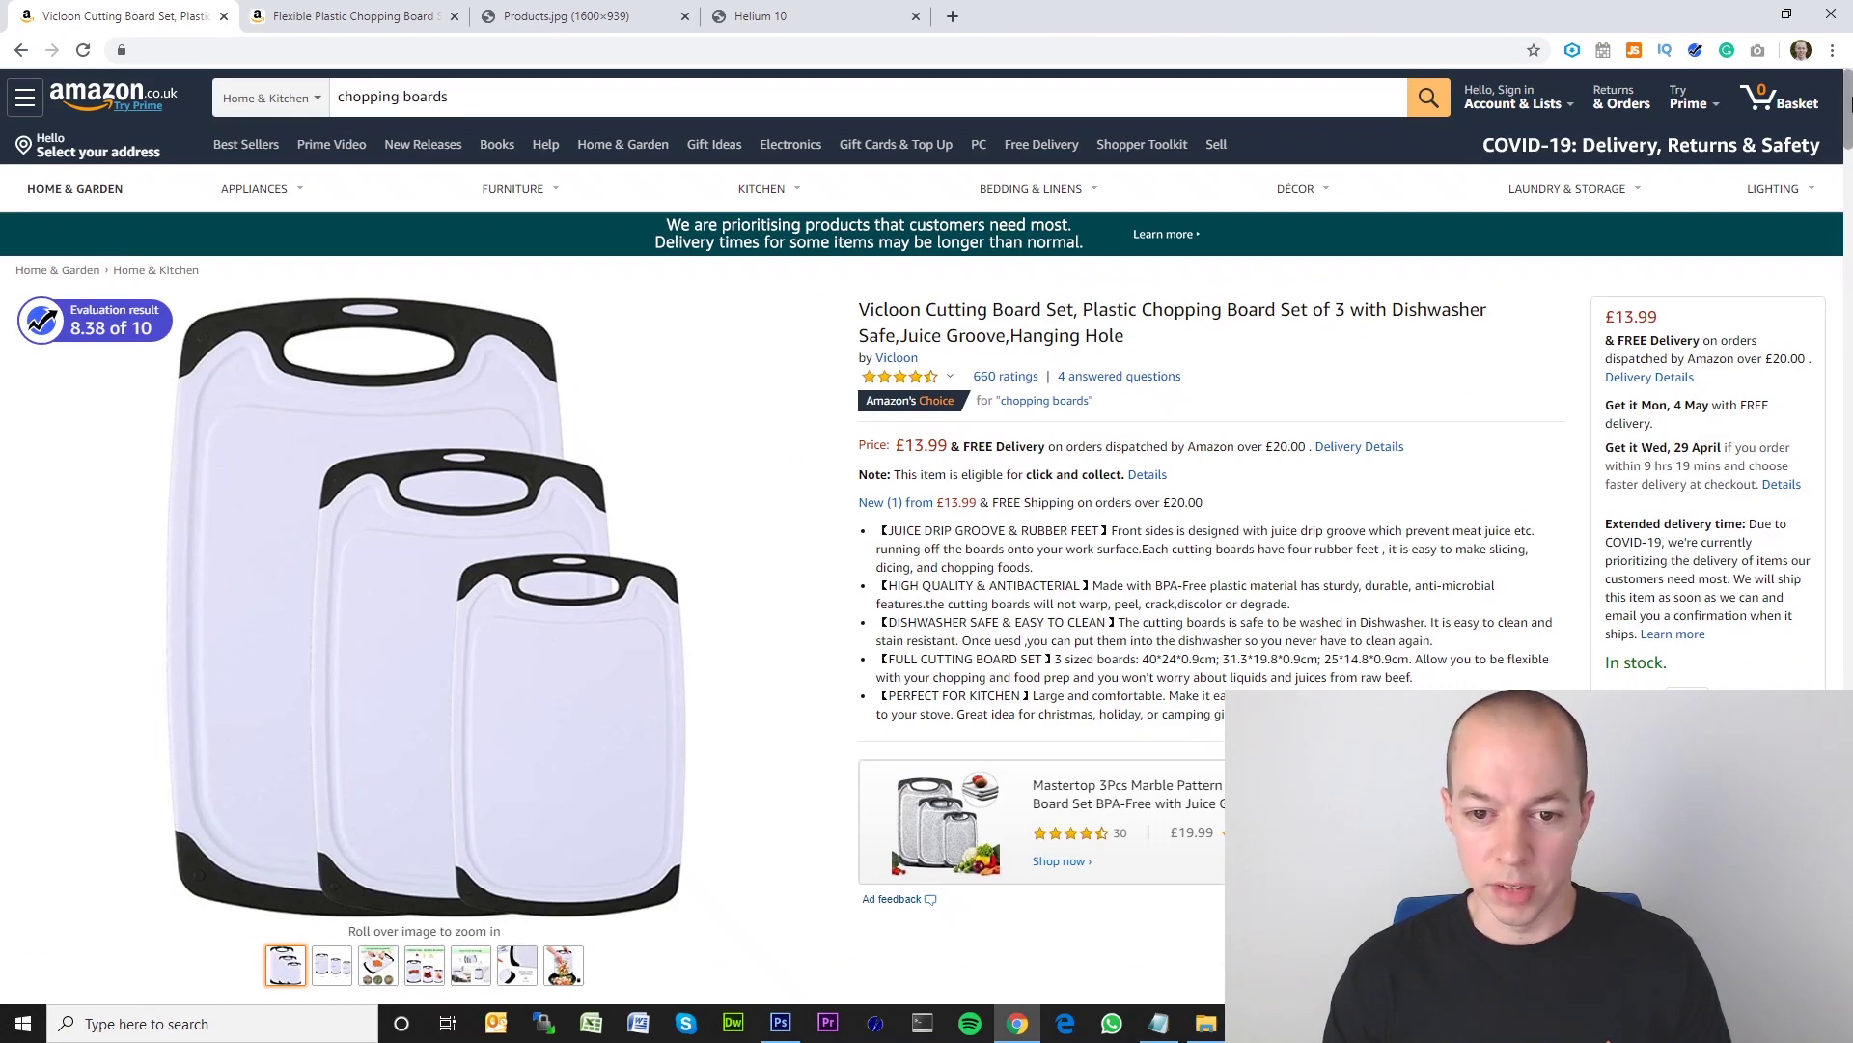
{"action": "left_click_drag", "start_coordinate": [1847, 101], "coordinate": [1847, 154]}
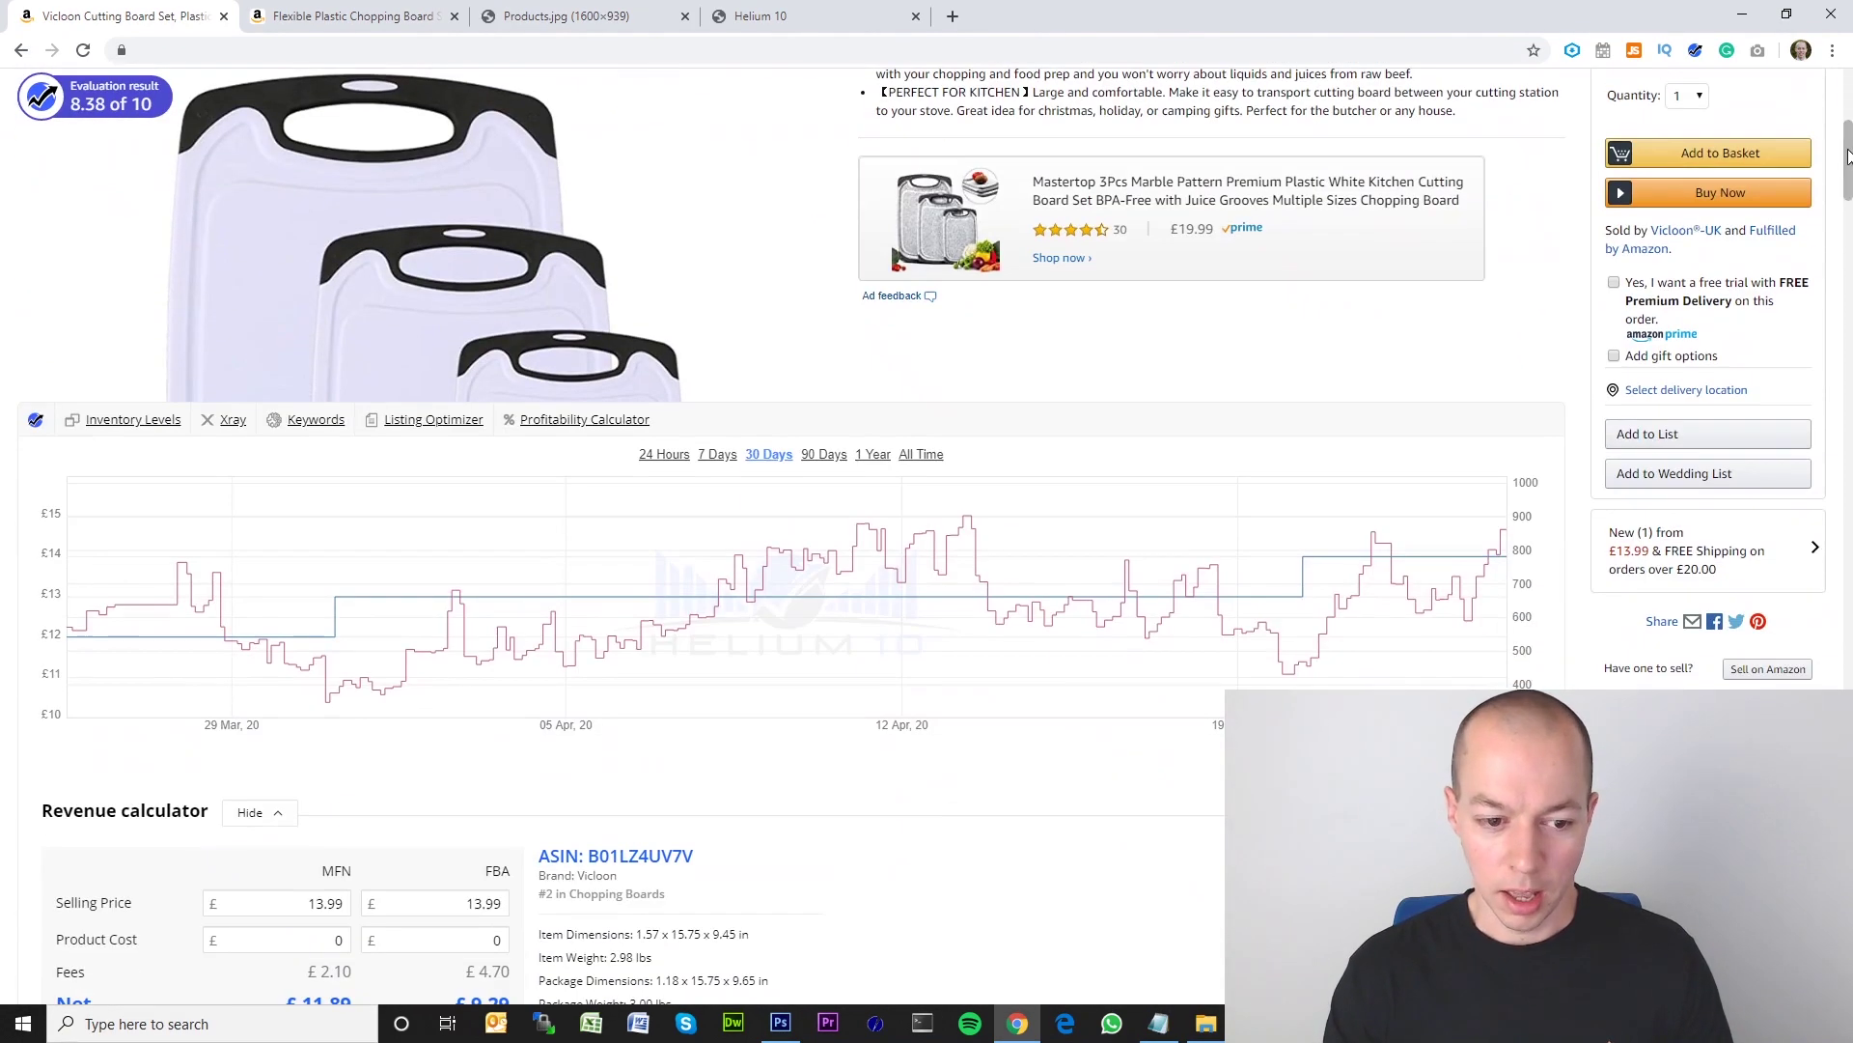
{"action": "mouse_move", "coordinate": [97, 646]}
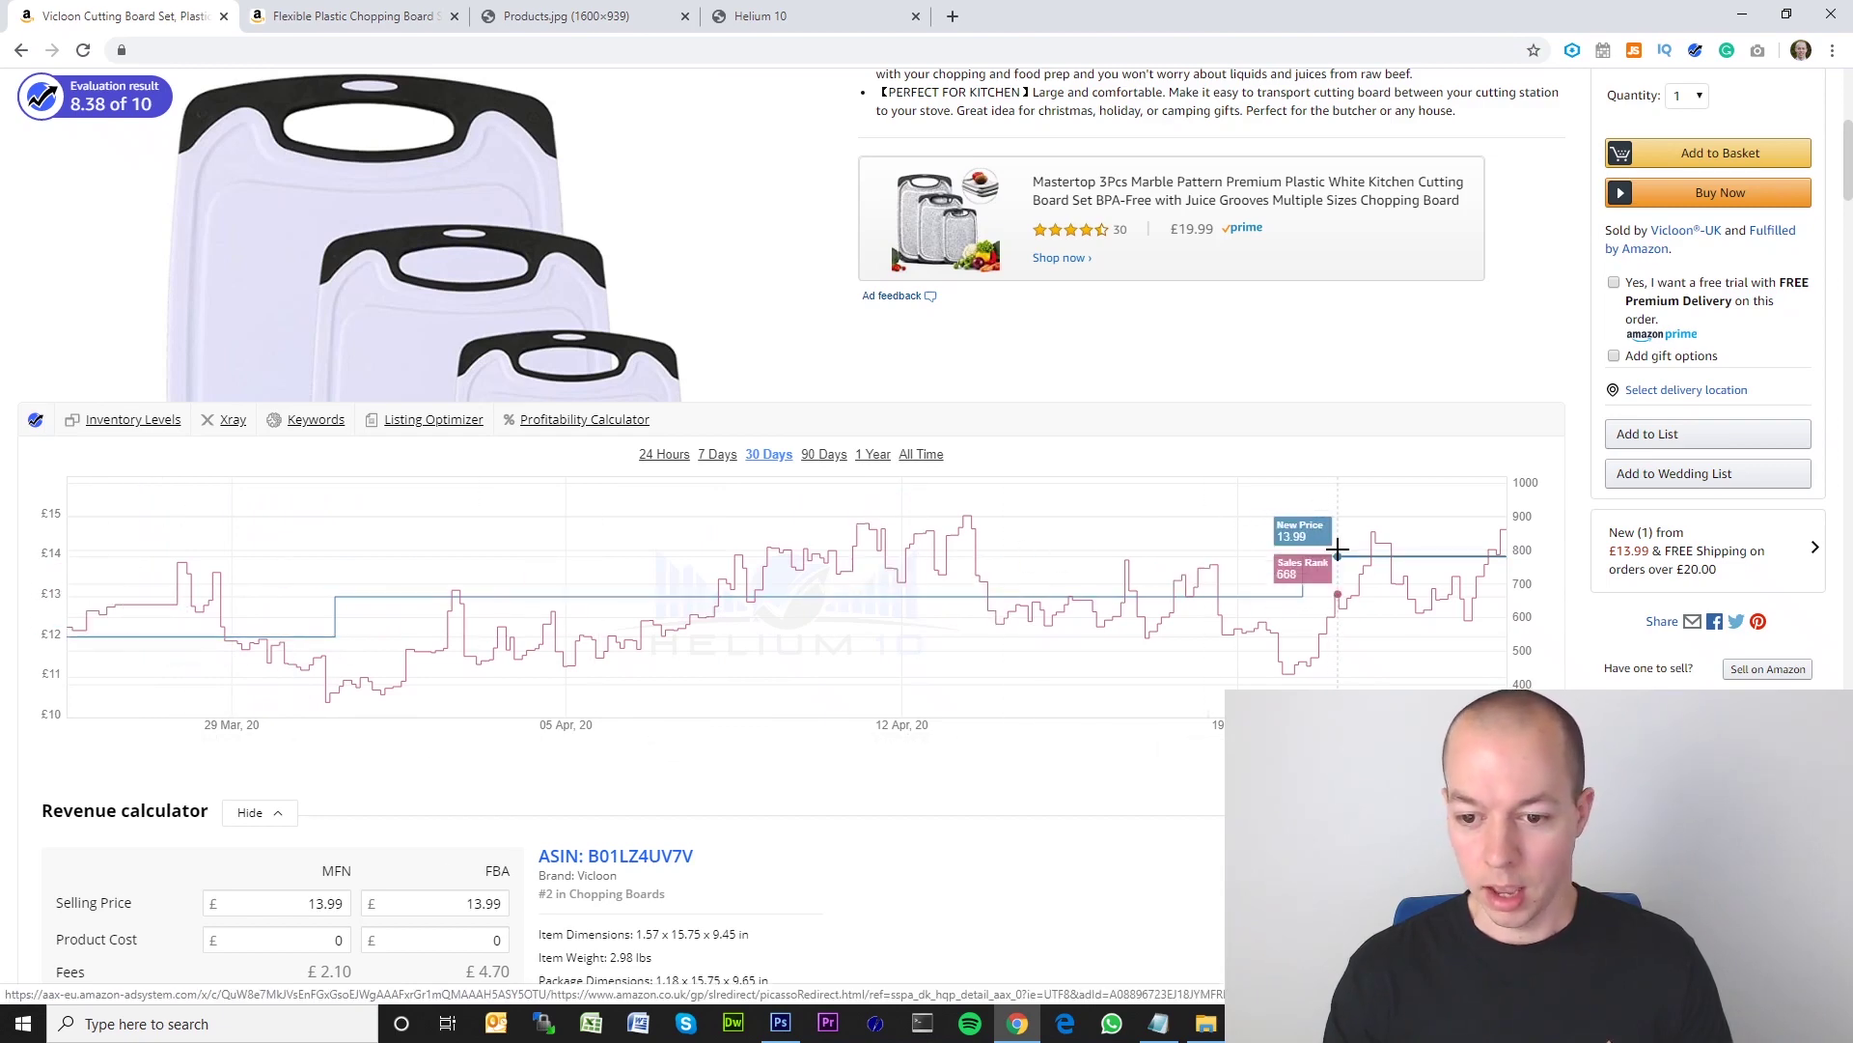
{"action": "scroll", "coordinate": [1048, 364], "scroll_direction": "up", "scroll_amount": 6}
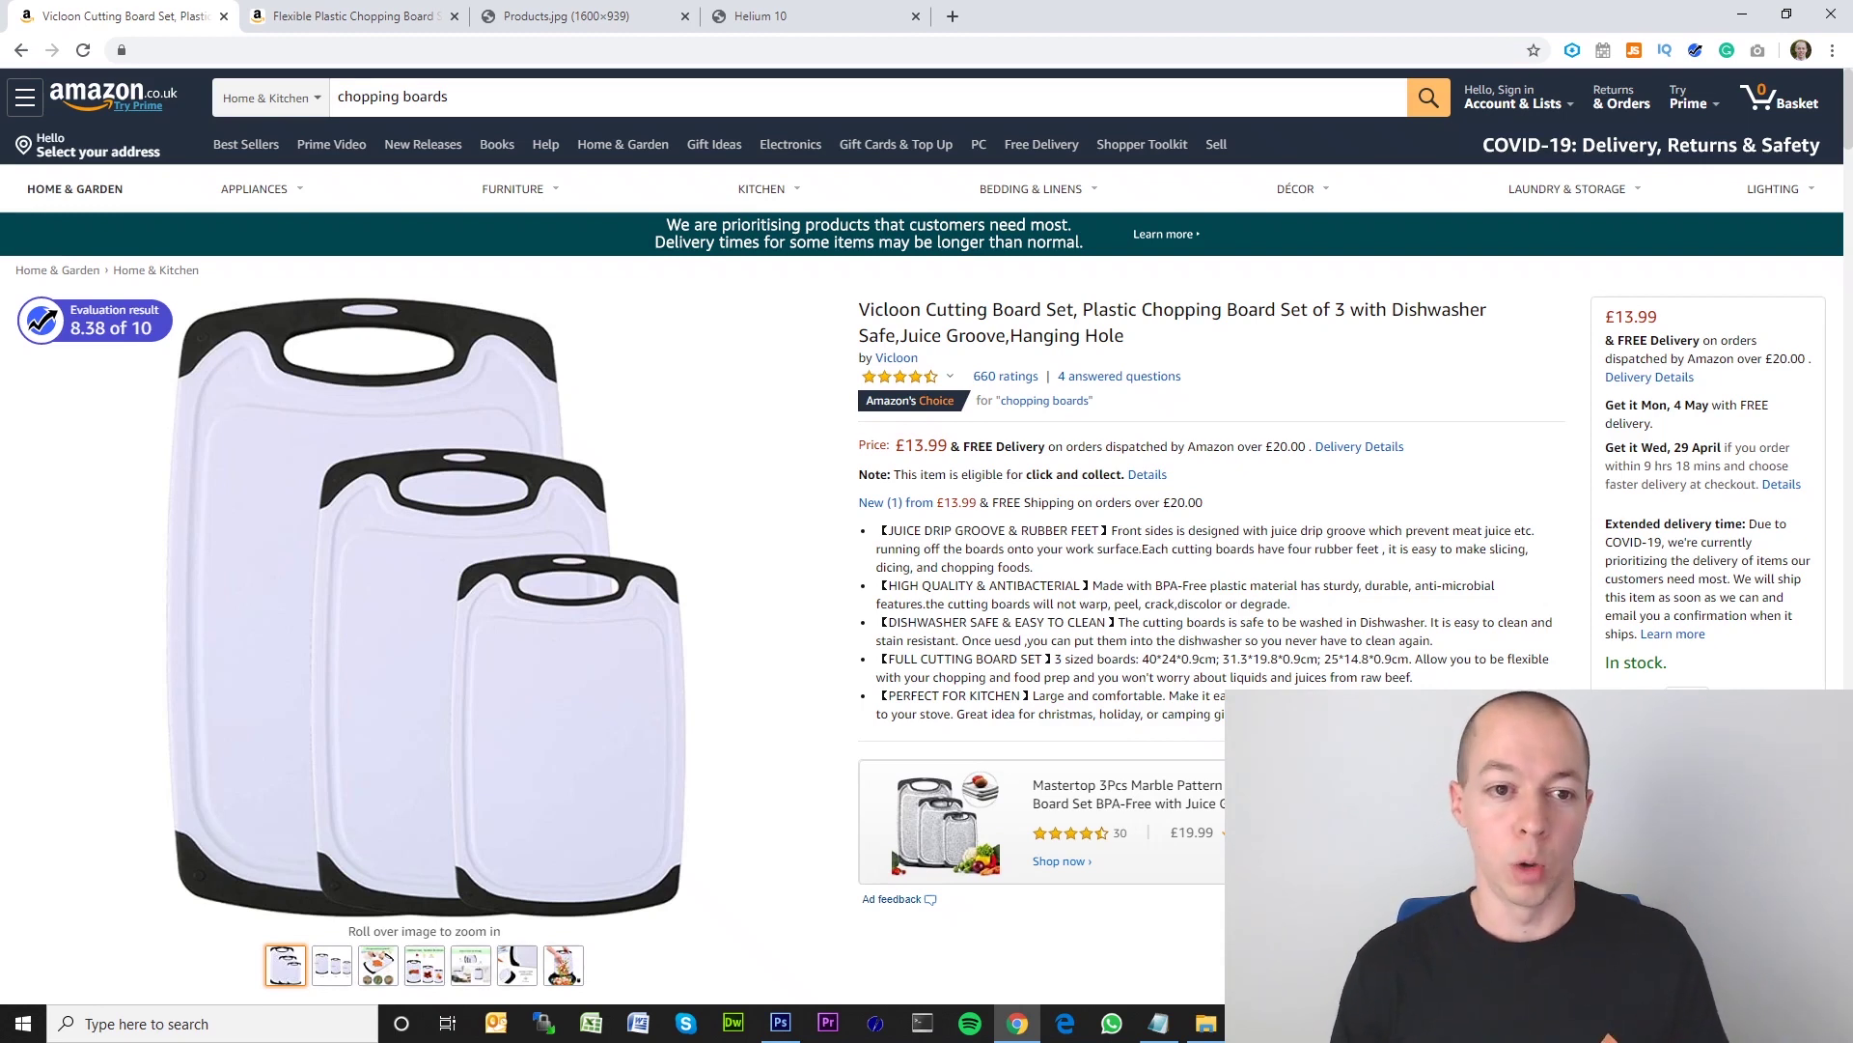
Switch to the Helium 10 offer tab, dismiss the Before You Go popup and scroll down.
{"action": "left_click", "coordinate": [809, 12]}
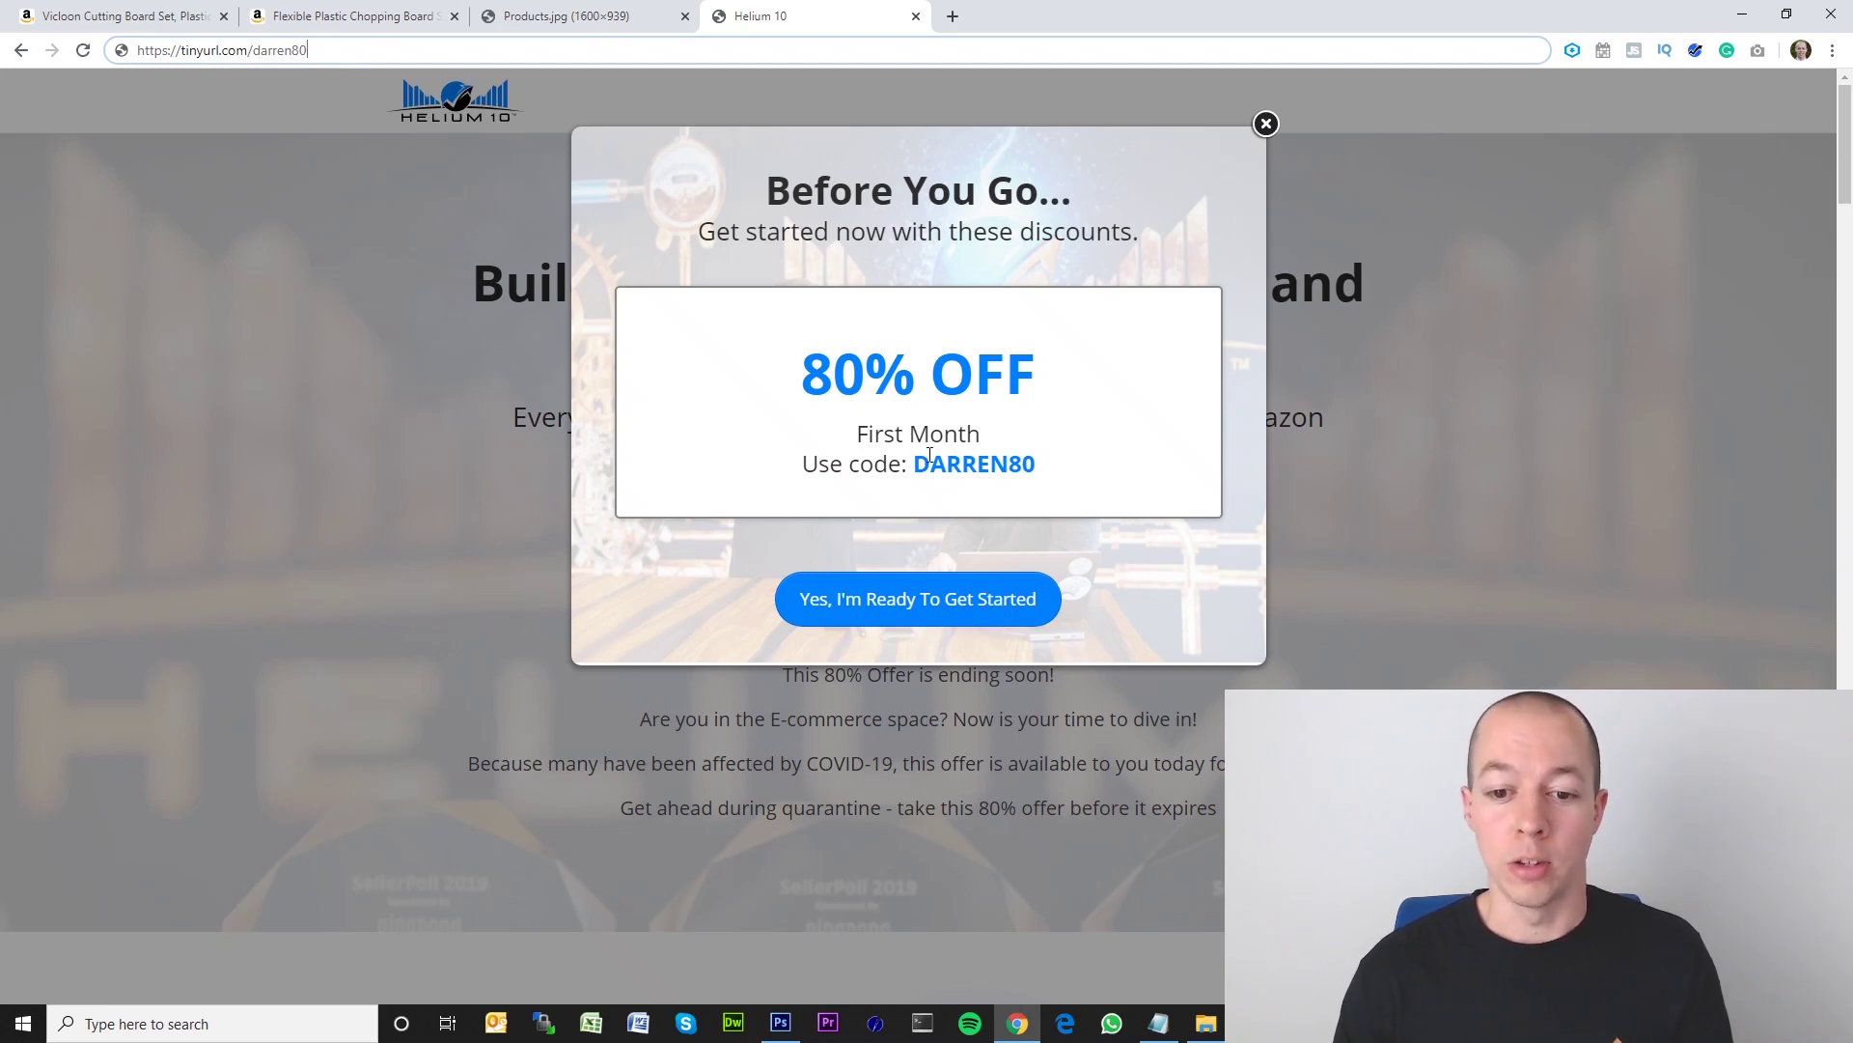
{"action": "left_click", "coordinate": [1265, 124]}
{"action": "left_click_drag", "start_coordinate": [1847, 149], "coordinate": [1848, 374]}
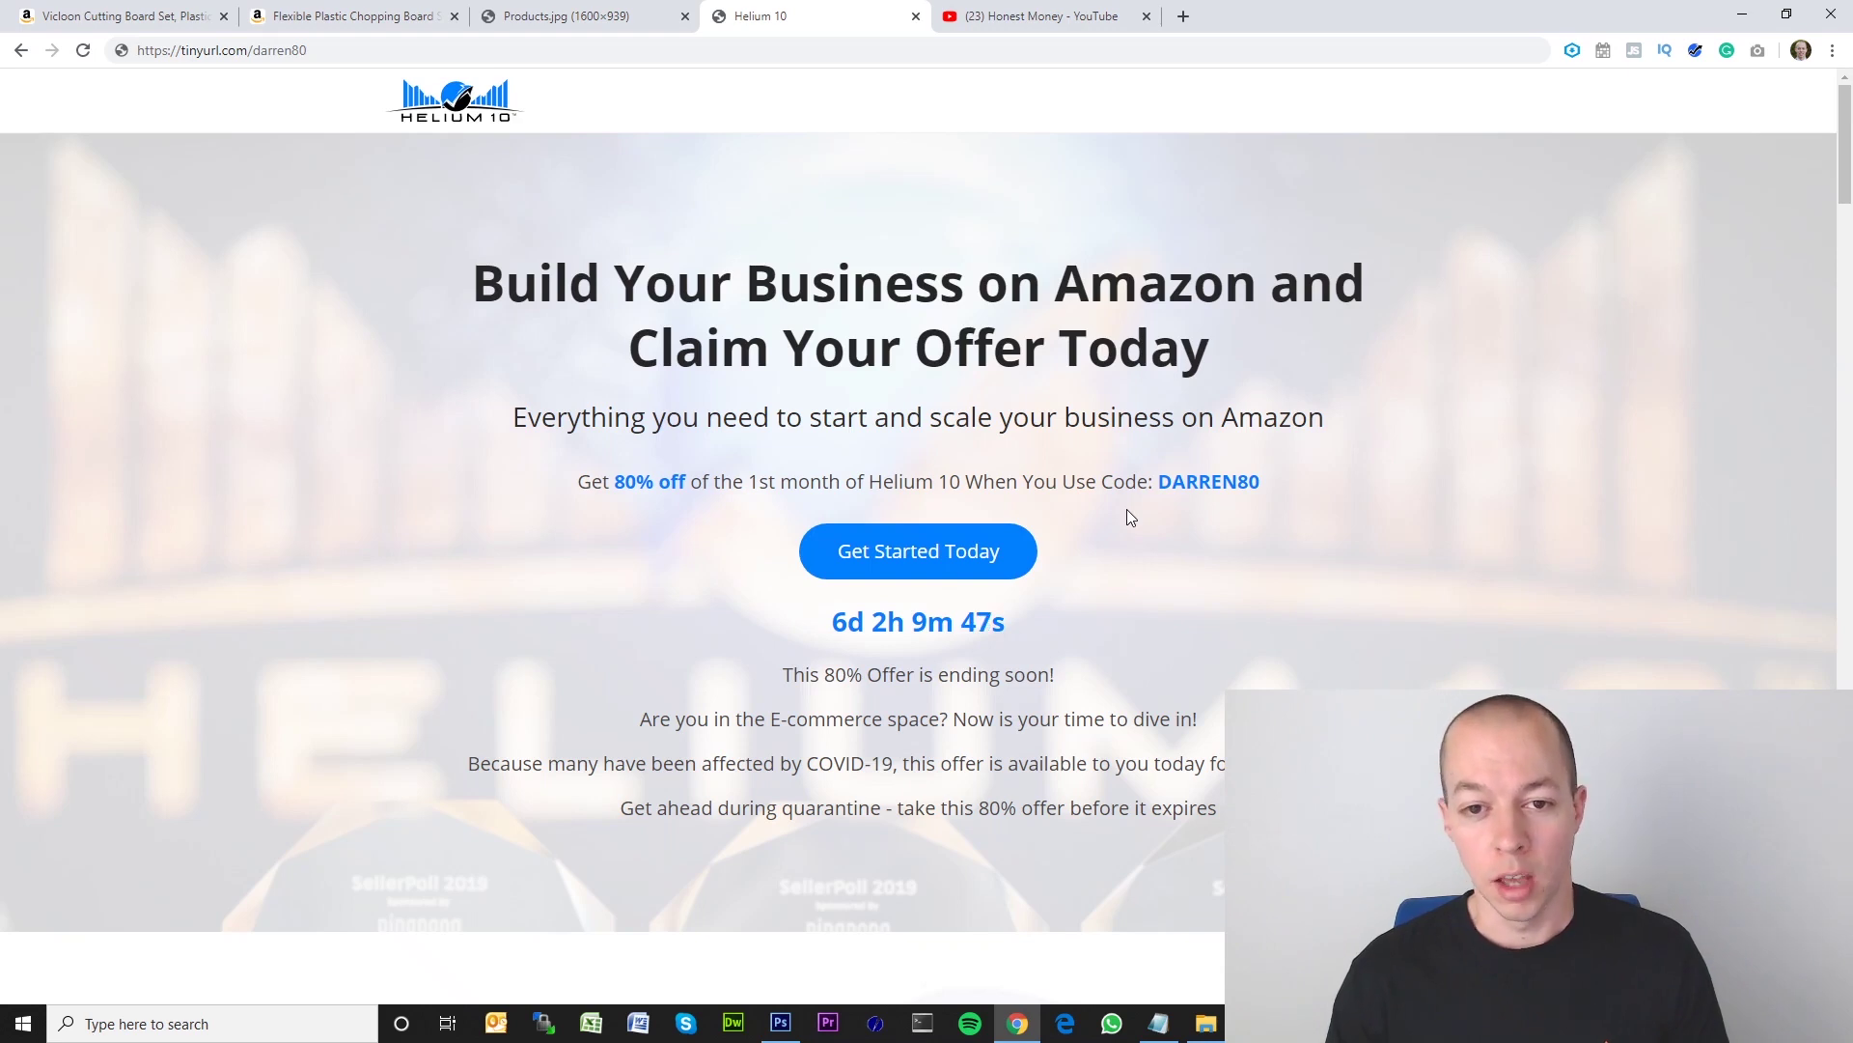
Switch to the Honest Money YouTube channel home page showing four recent uploads.
{"action": "left_click", "coordinate": [1059, 12]}
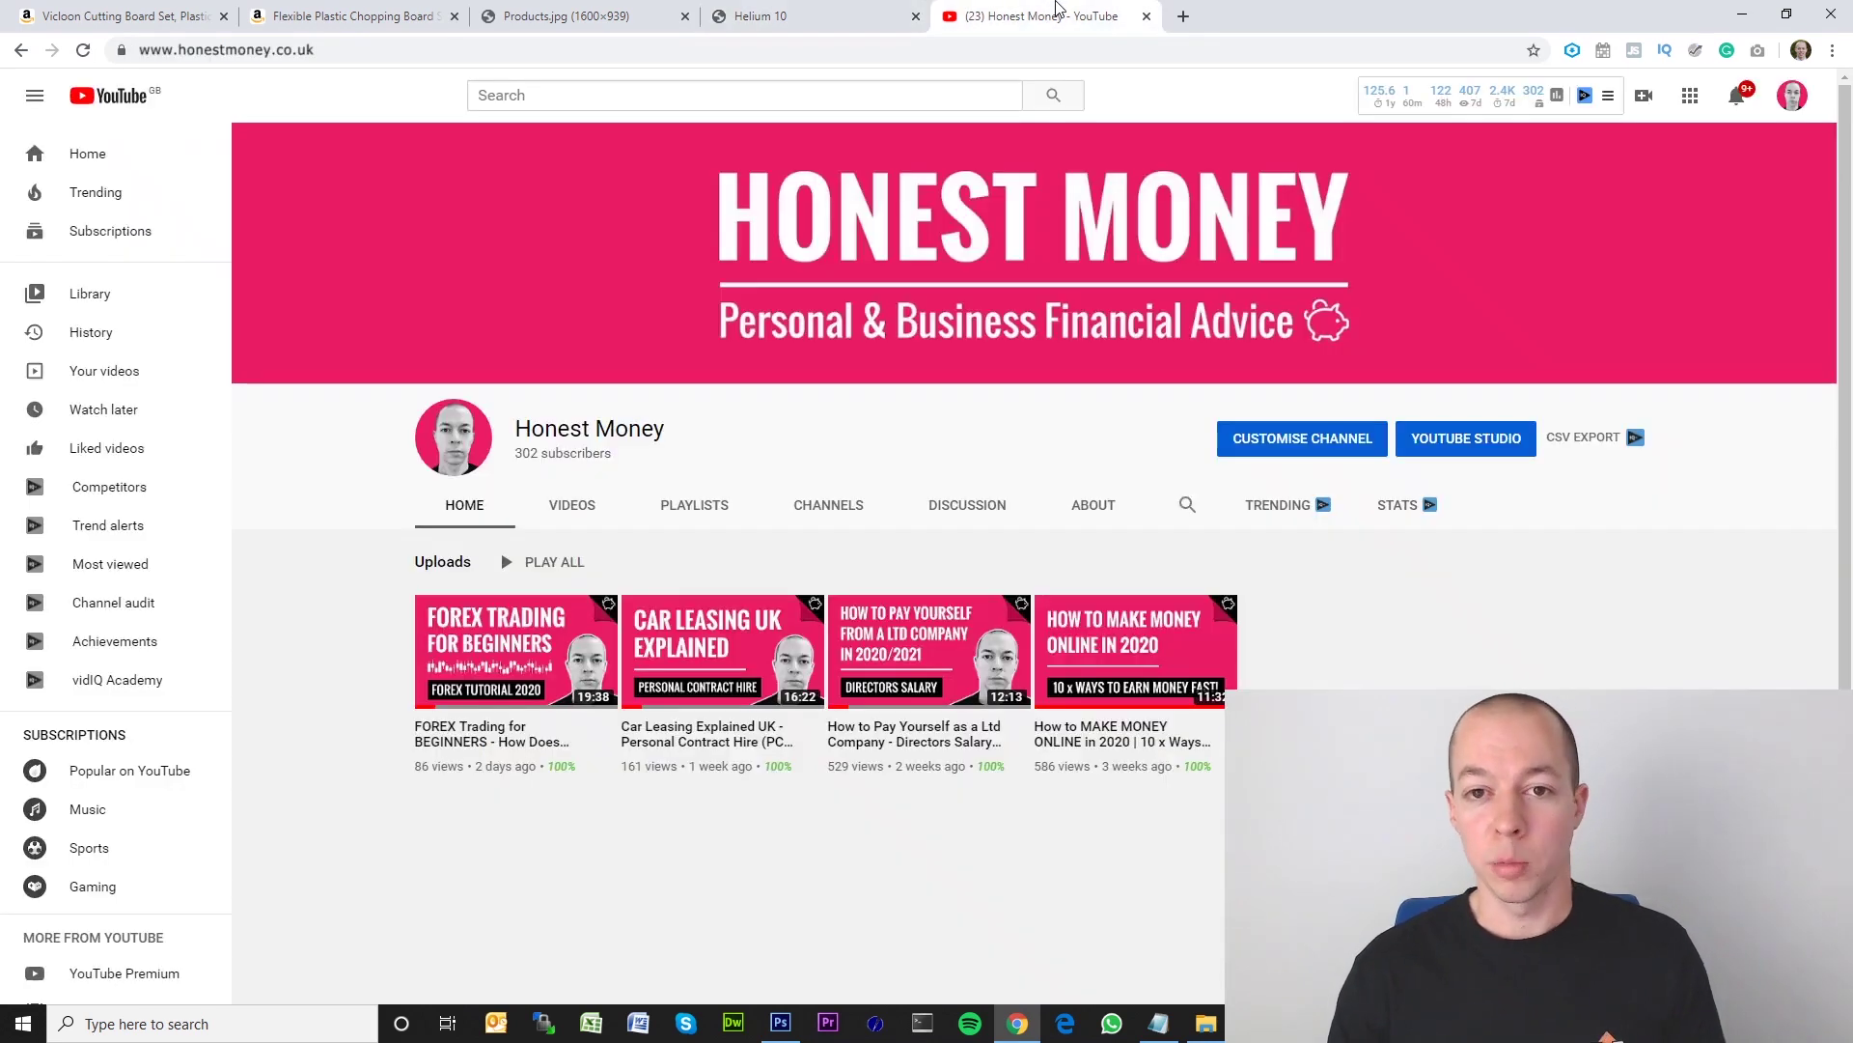